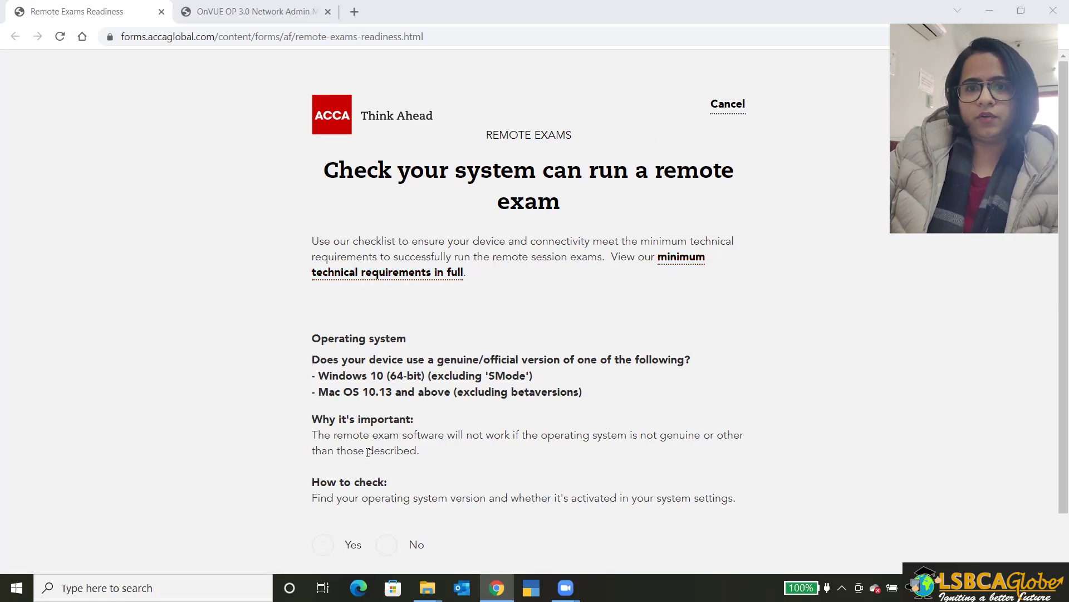
- Read the OnVUE OP 3.0 specs PDF from the page 1 resolution table to page 2's webcam and cookie rules
click(290, 21)
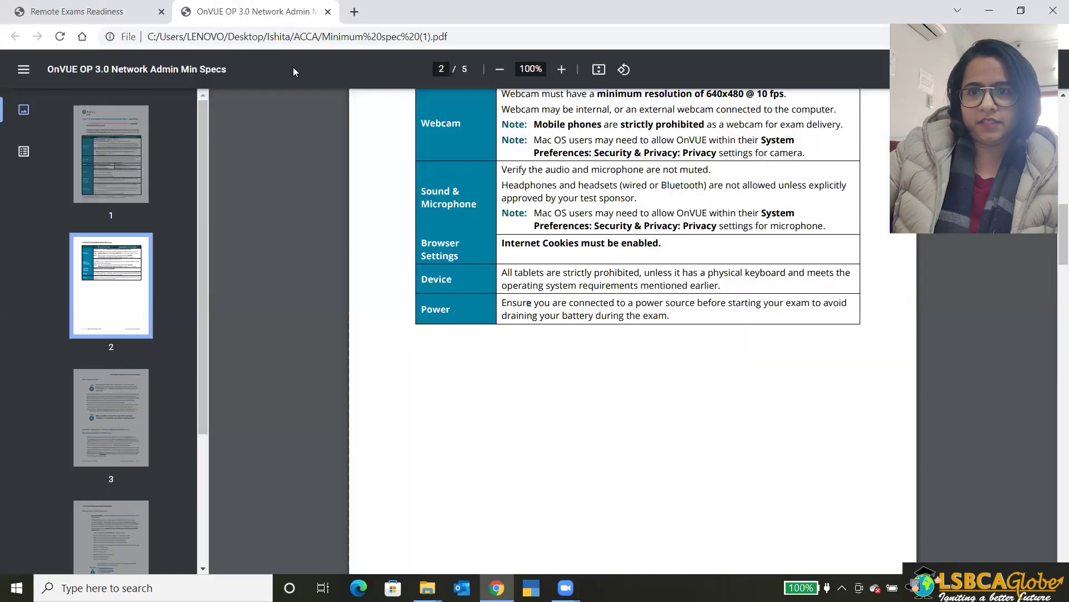
scroll(597, 401, up, 4)
scroll(598, 402, up, 8)
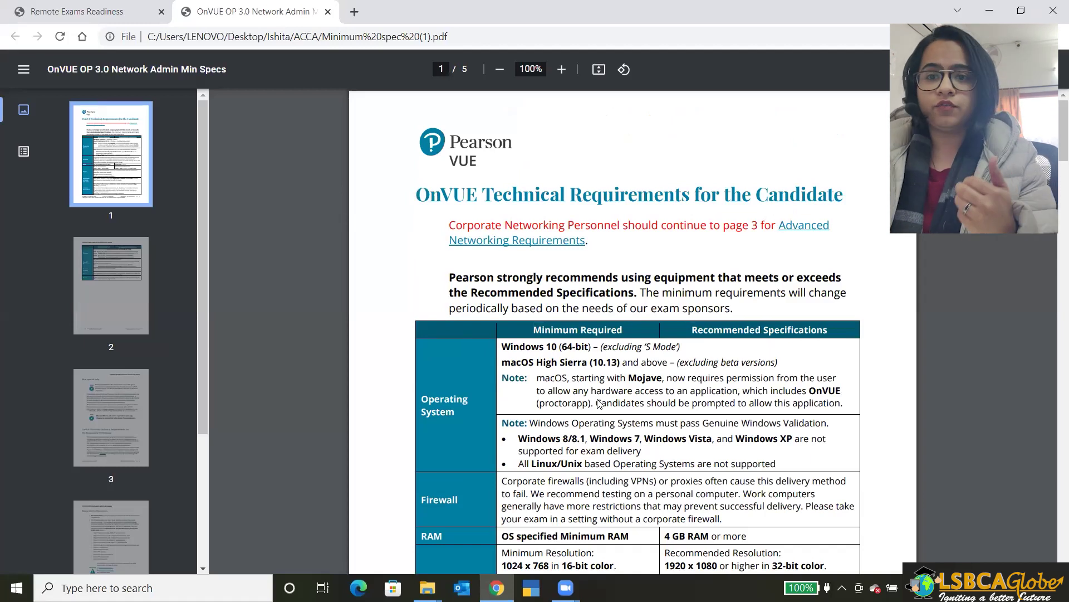
scroll(496, 412, down, 3)
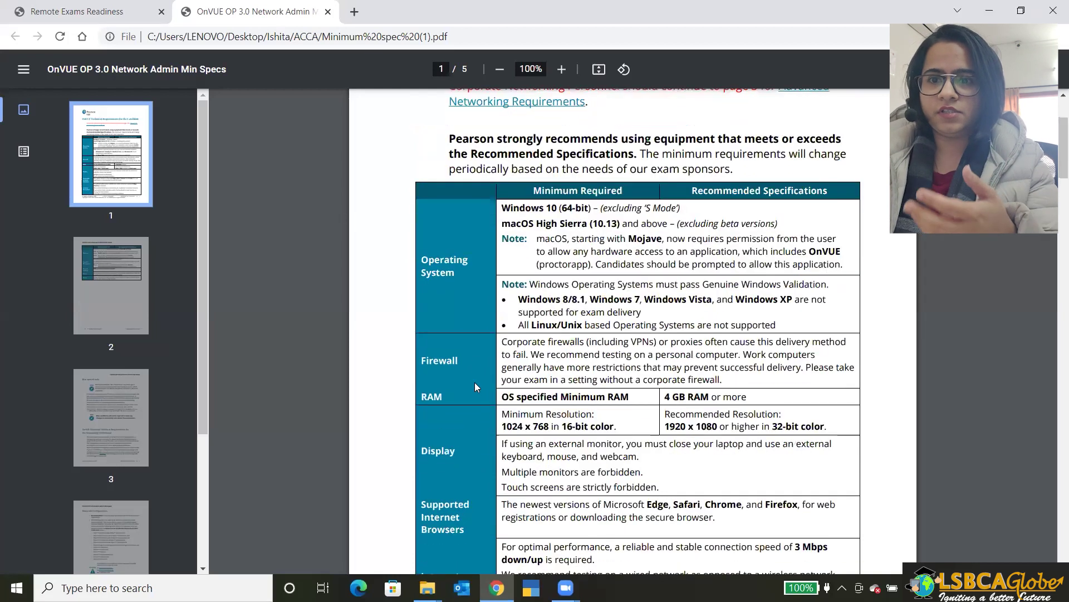
drag(668, 414, 749, 415)
click(749, 403)
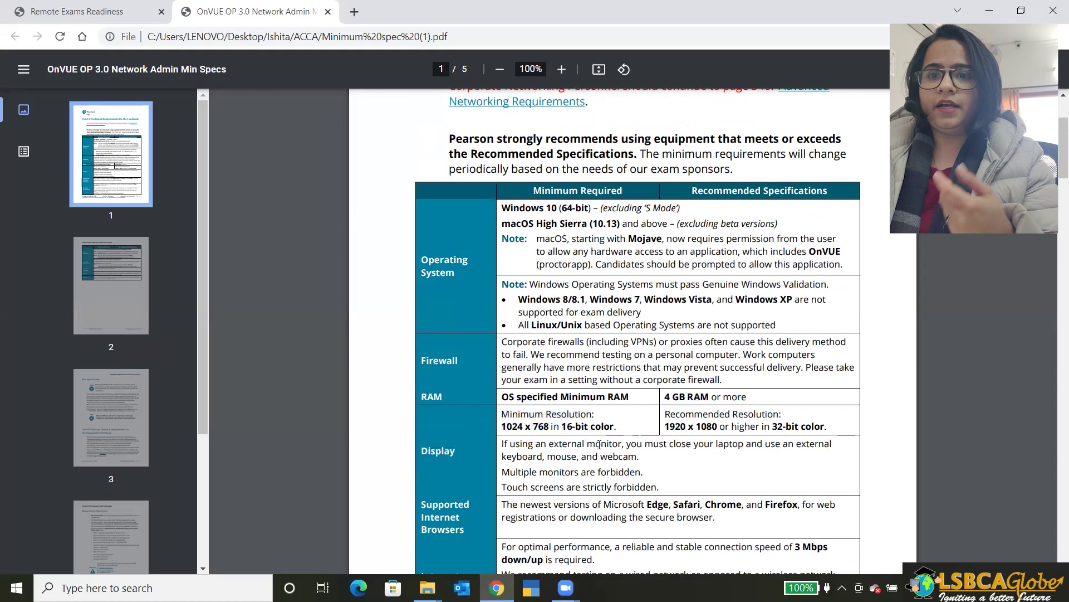
scroll(606, 445, down, 3)
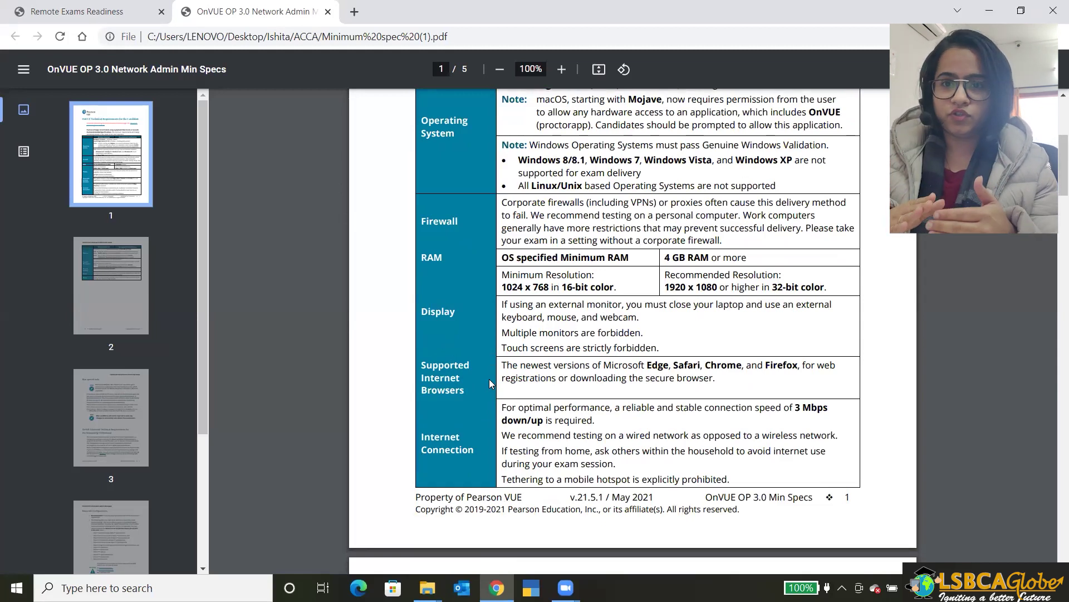
scroll(489, 379, down, 3)
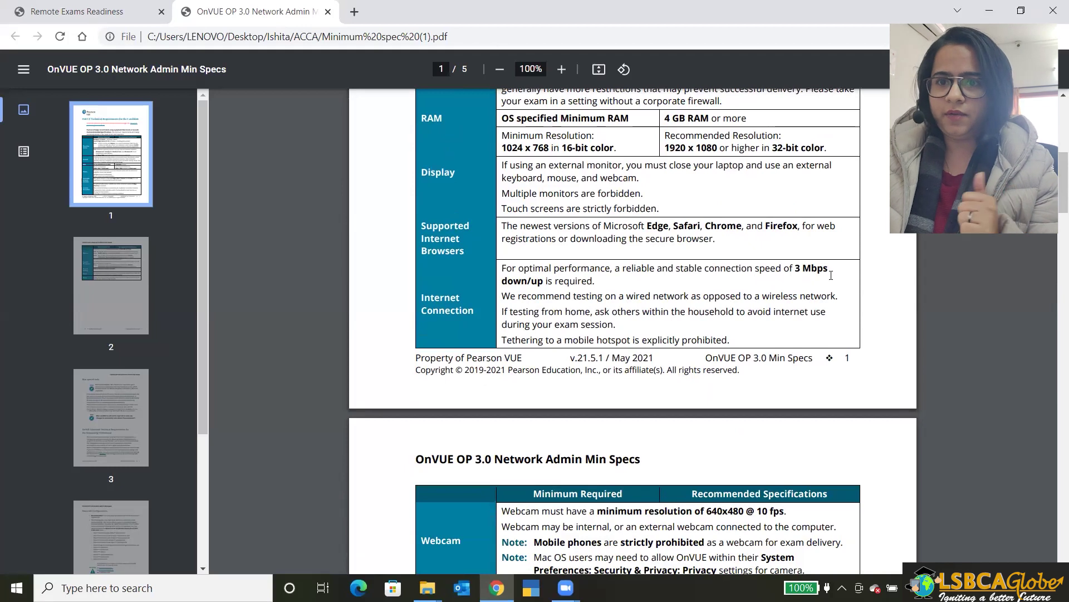
scroll(831, 276, down, 3)
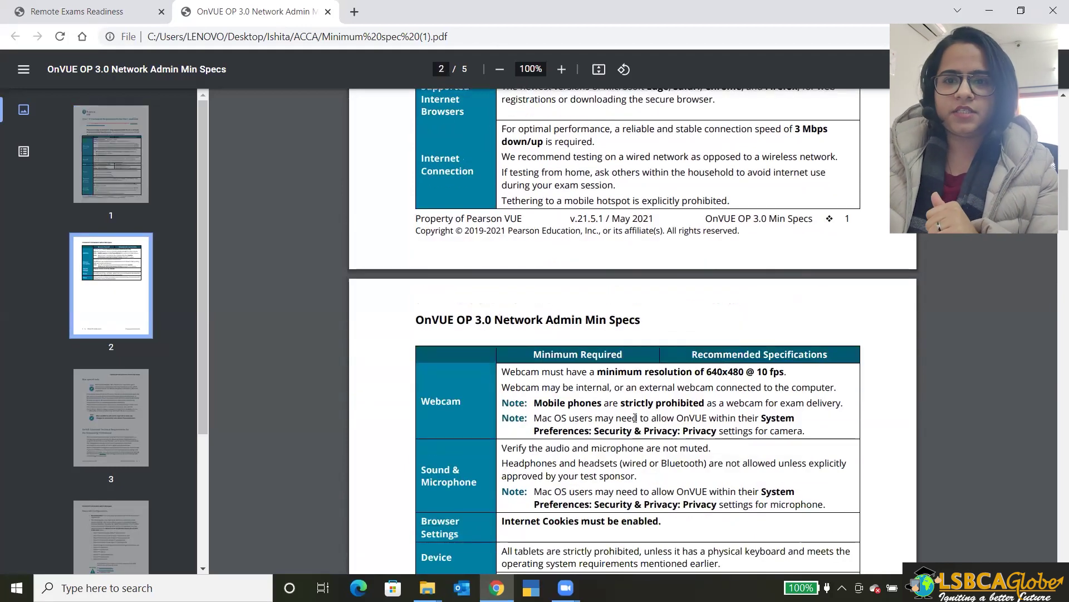
scroll(635, 417, down, 1)
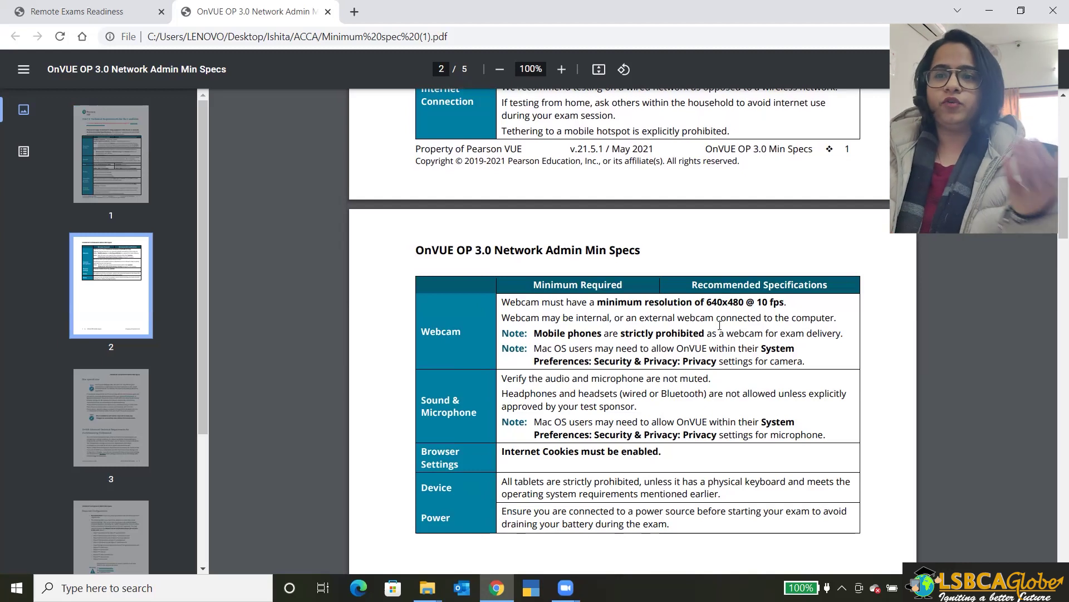
- Return to the Remote Exams Readiness checklist and review the genuine operating system question
click(111, 9)
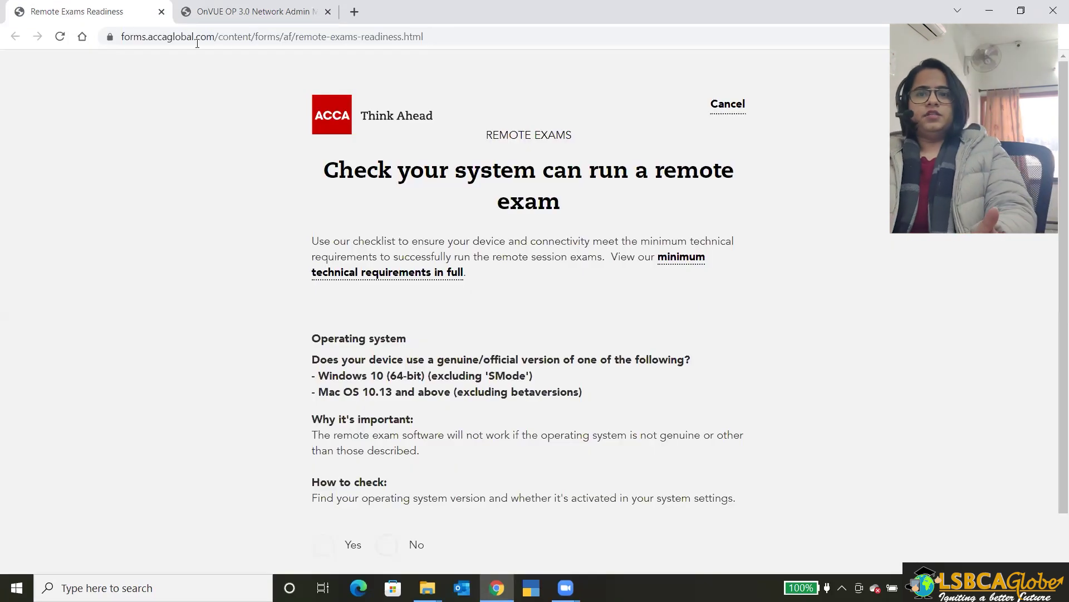
scroll(606, 363, down, 1)
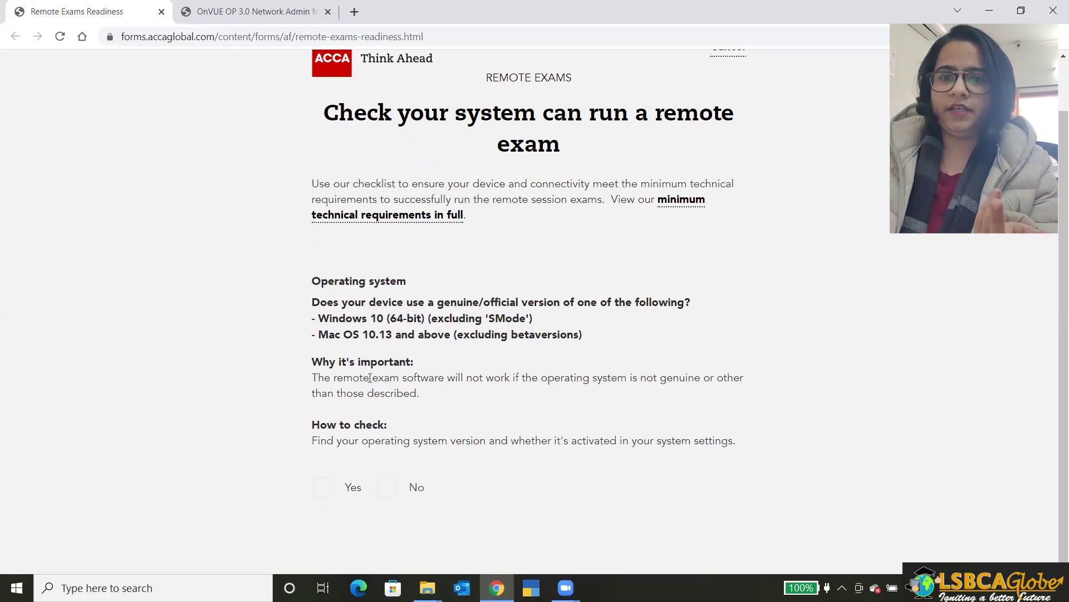
drag(370, 379, 474, 391)
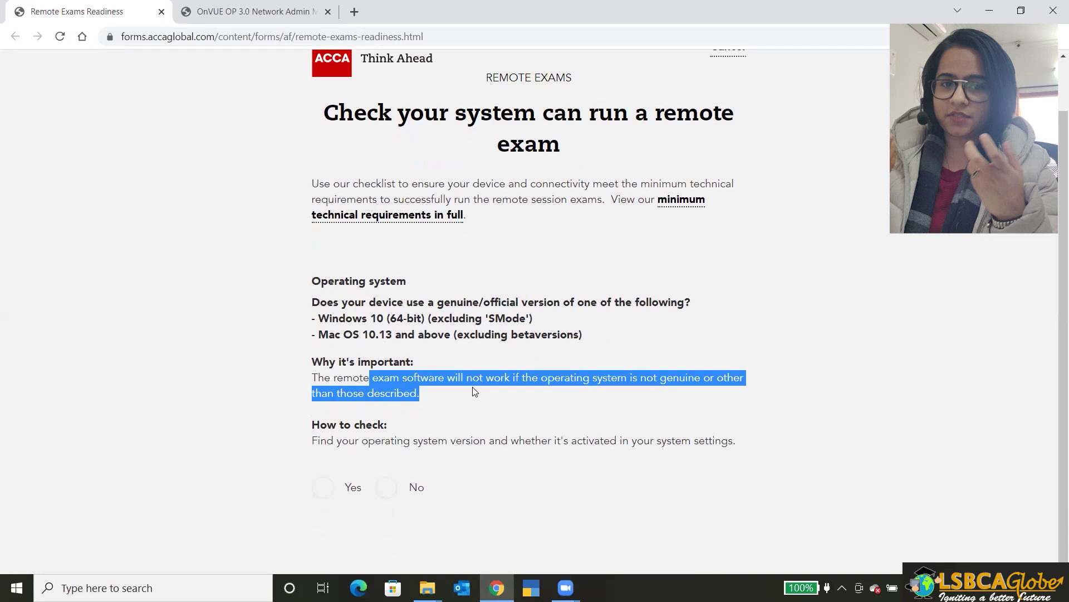
click(452, 439)
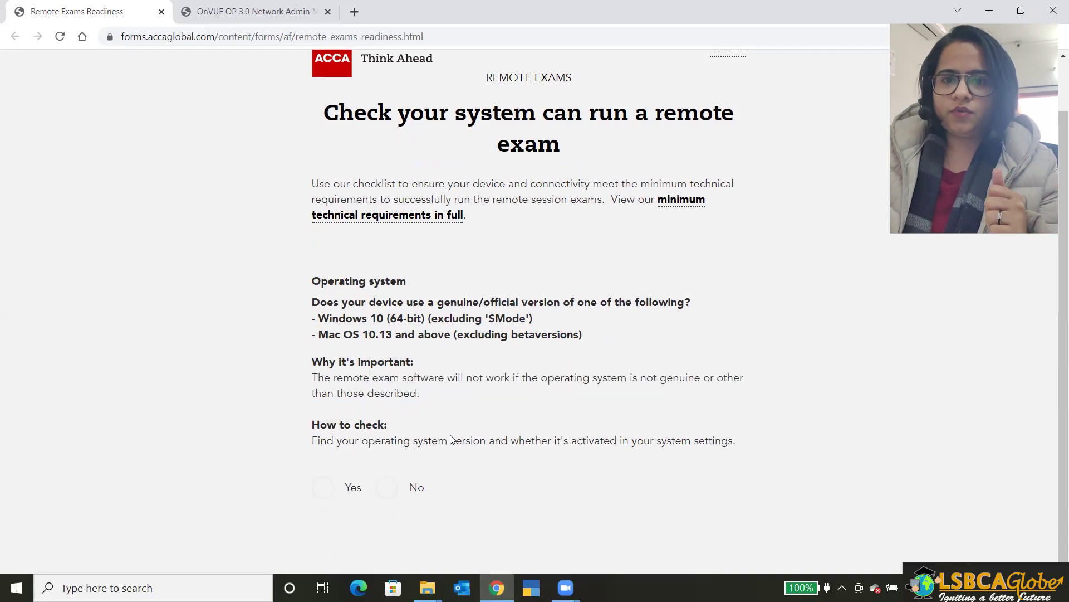
drag(410, 441, 312, 301)
click(466, 451)
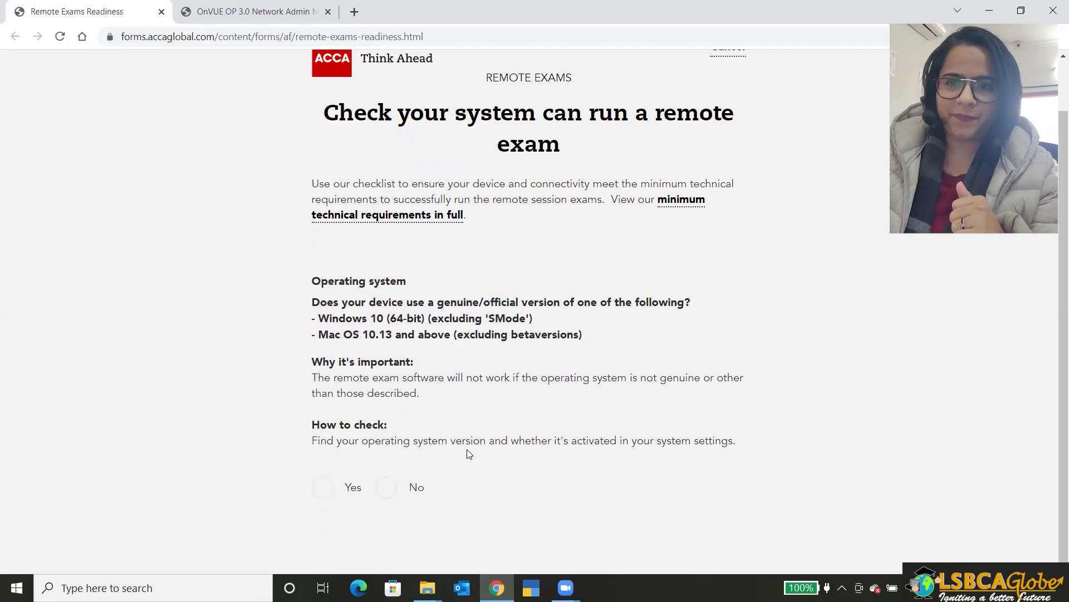
- Answer the operating system question Yes, then No to bring up the requirements warning
click(321, 497)
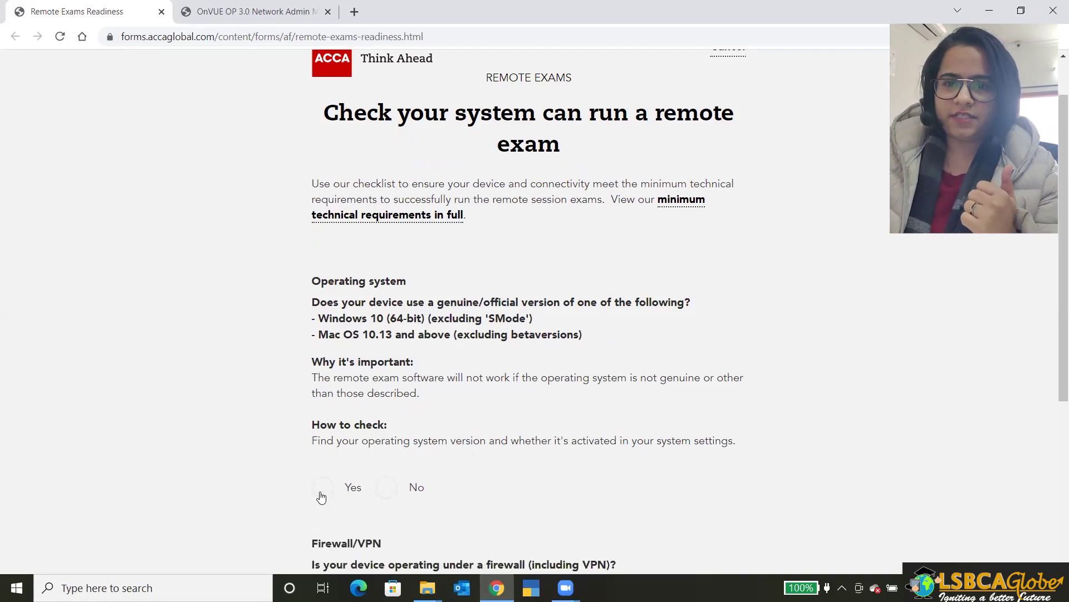
click(384, 489)
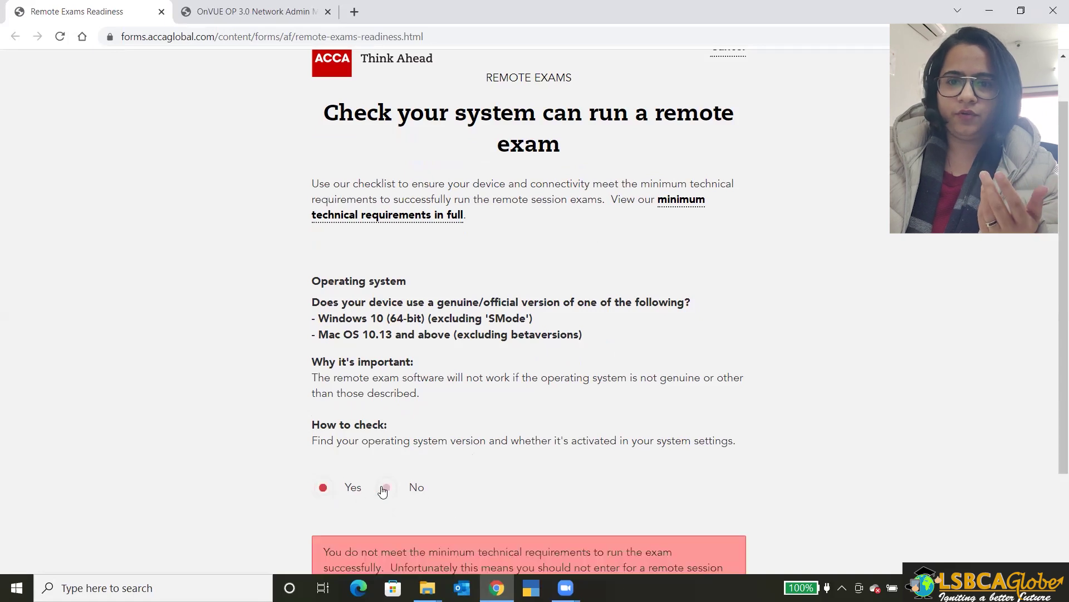
scroll(459, 489, down, 1)
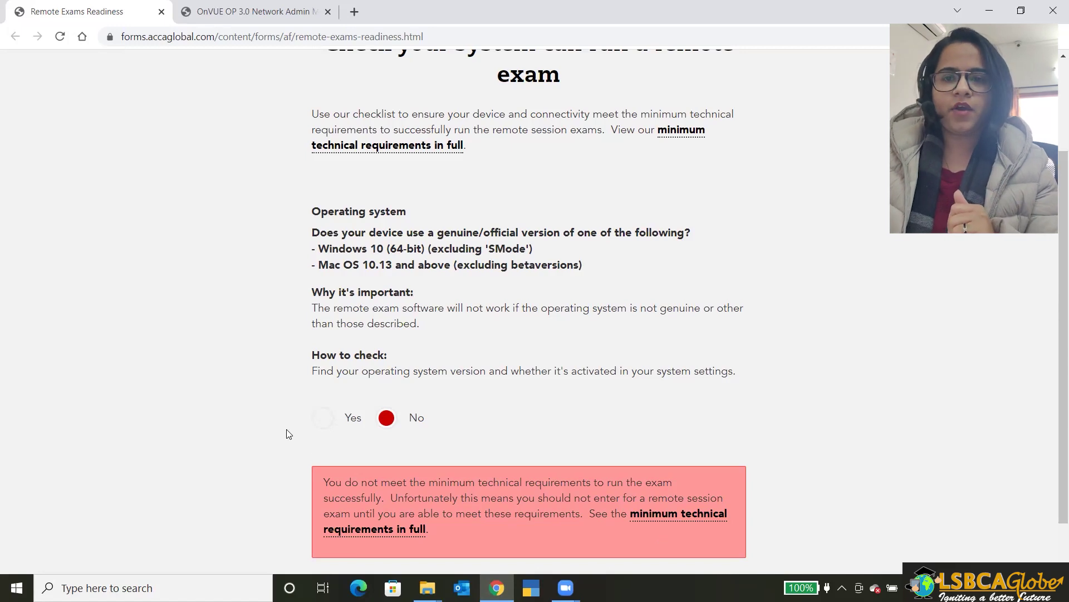
- Set the operating system answer back to Yes, answer Yes for Firewall/VPN, and choose Laptop
click(322, 419)
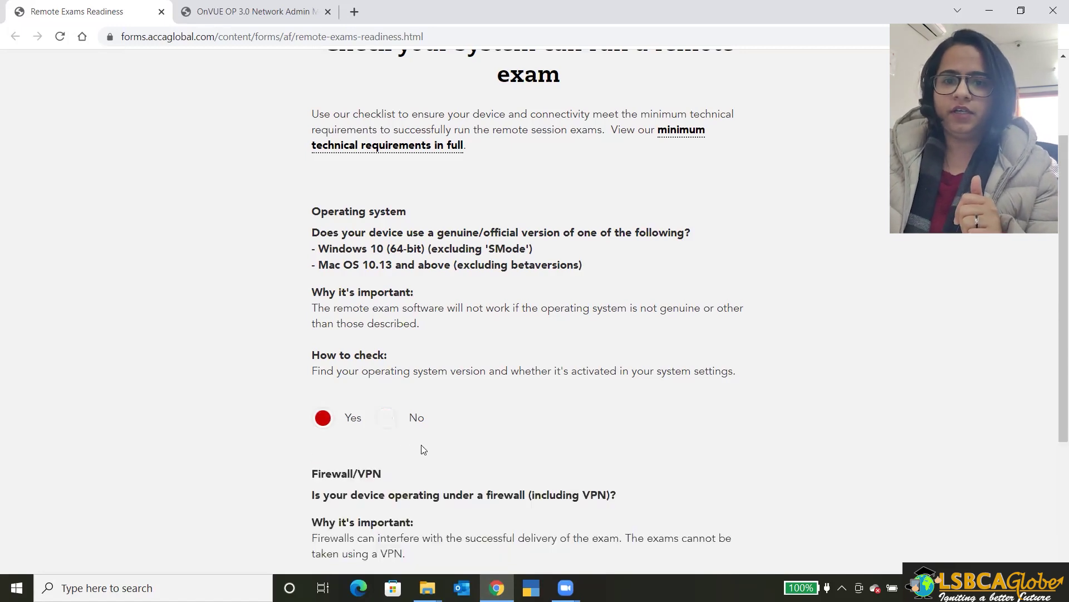
scroll(435, 451, down, 2)
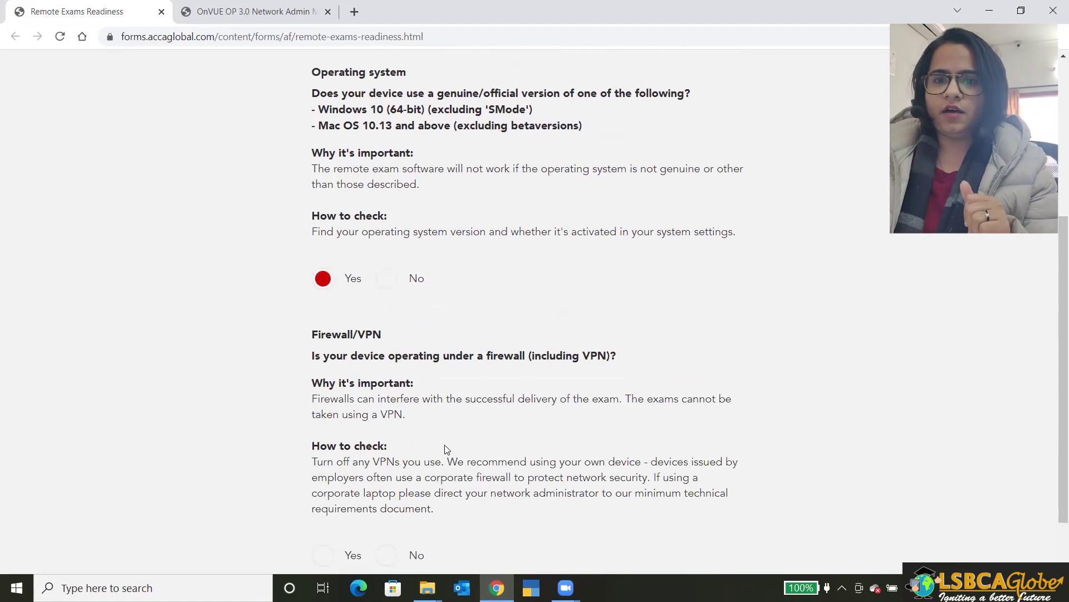
scroll(446, 449, down, 1)
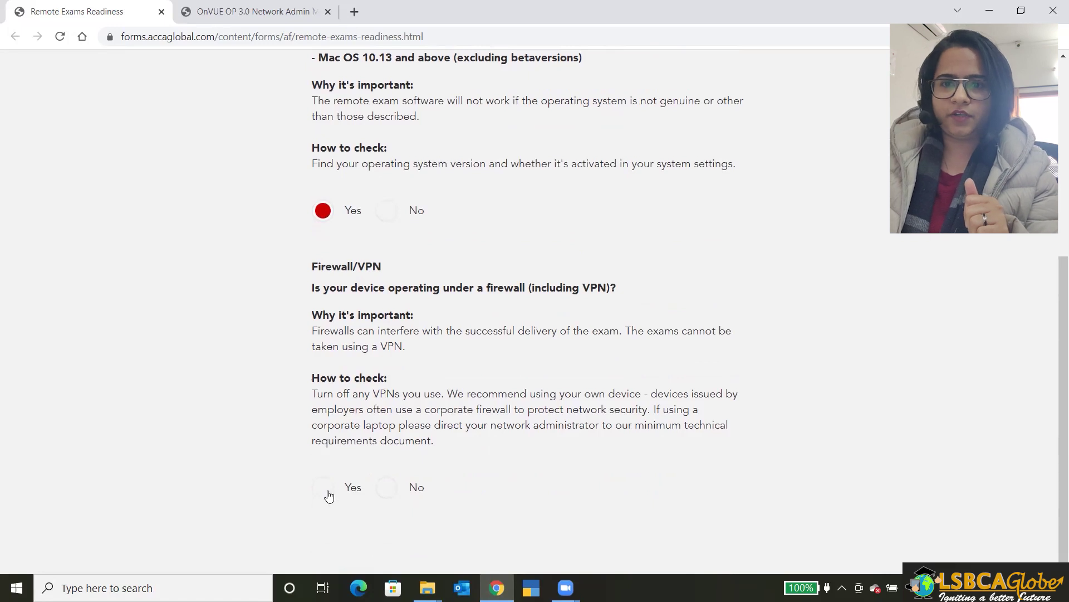
click(329, 496)
scroll(621, 452, down, 2)
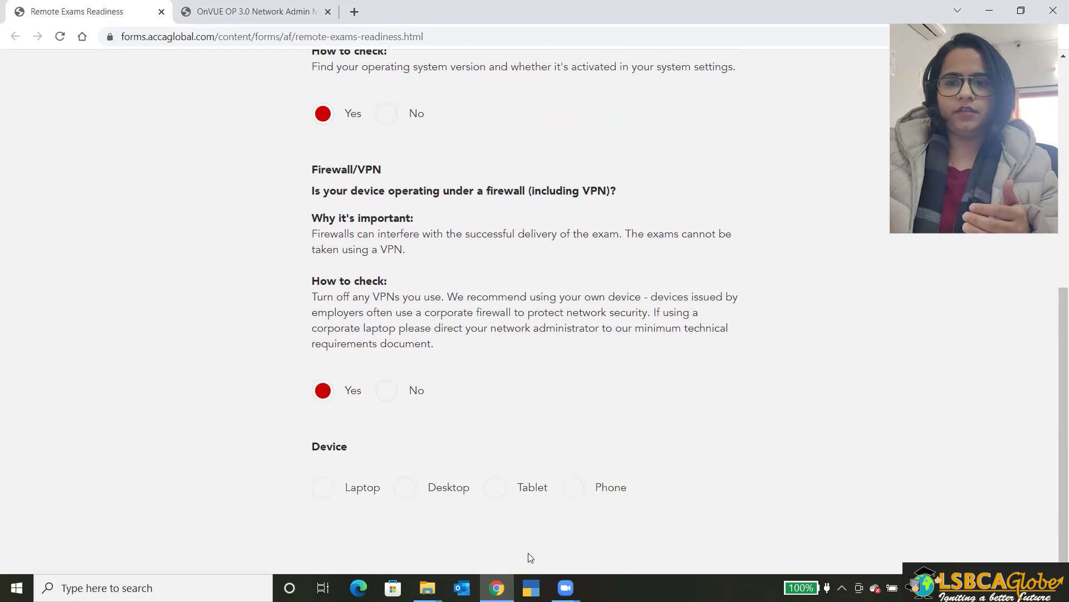
click(316, 493)
- Answer Yes to the 4GB RAM question and scroll to the display resolution requirement
scroll(400, 512, down, 1)
scroll(400, 512, down, 2)
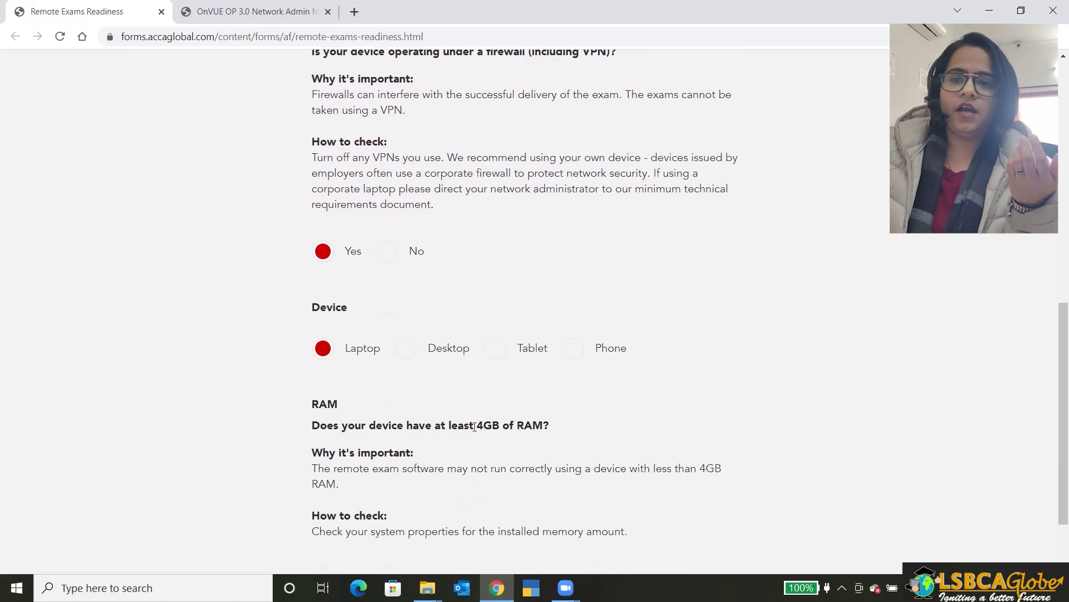
drag(475, 427, 516, 424)
scroll(517, 423, down, 2)
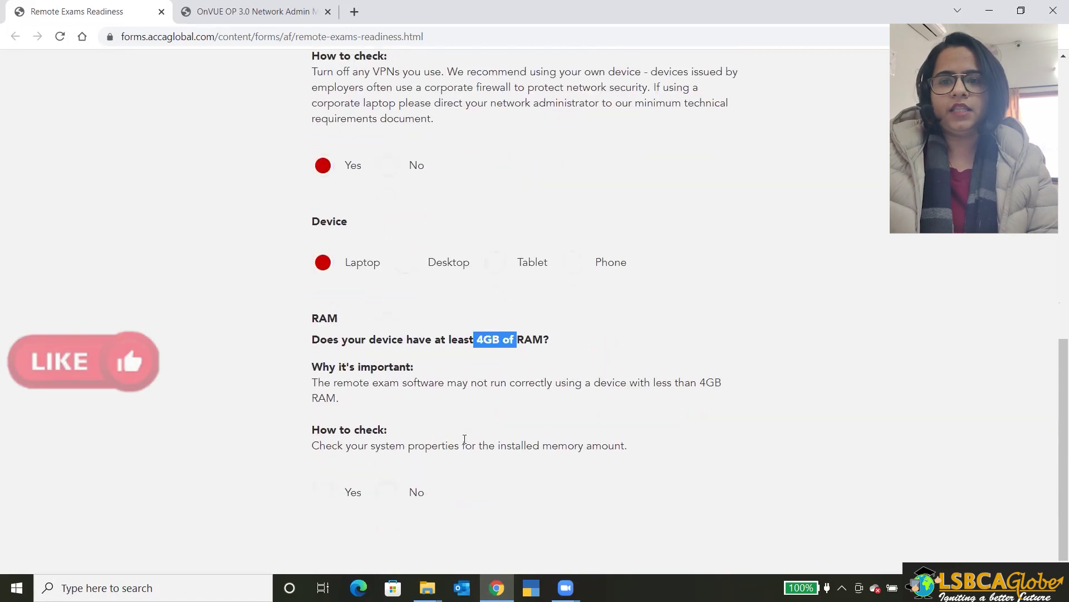
click(419, 472)
scroll(558, 415, down, 3)
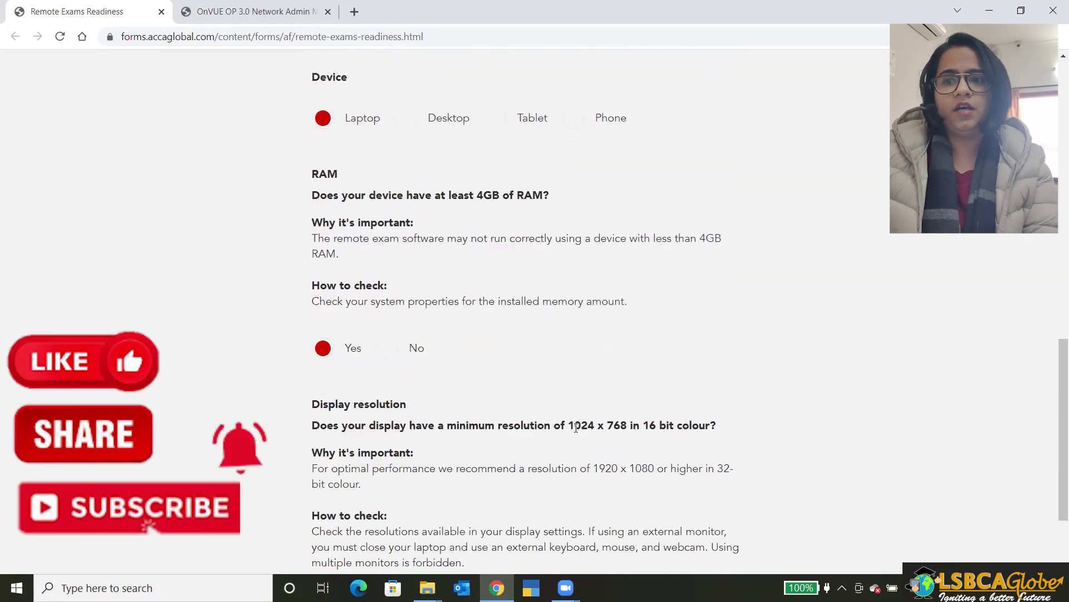
drag(571, 425, 622, 423)
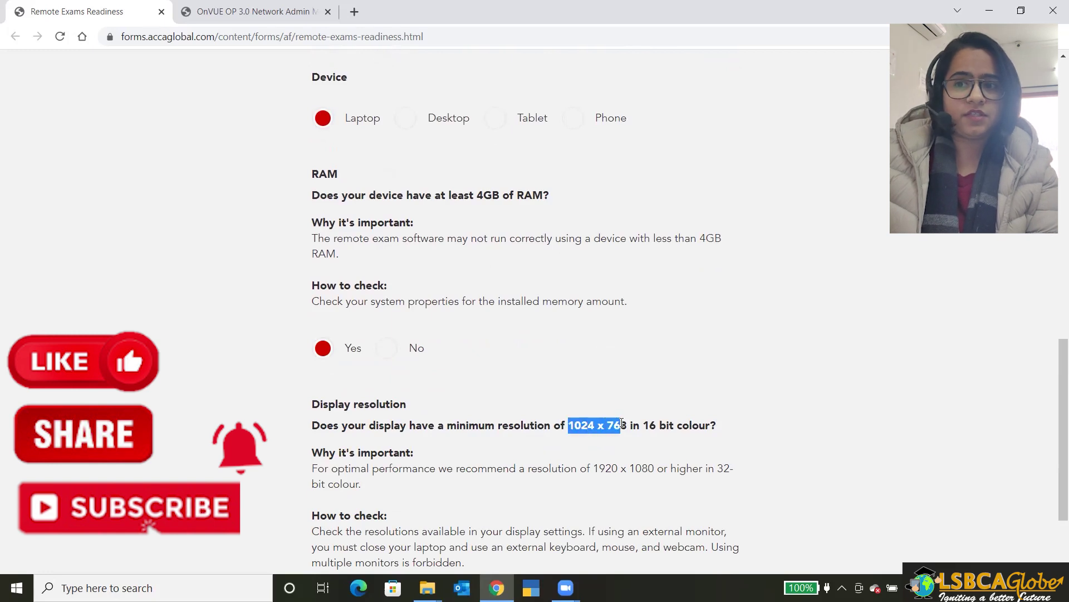
scroll(506, 463, down, 2)
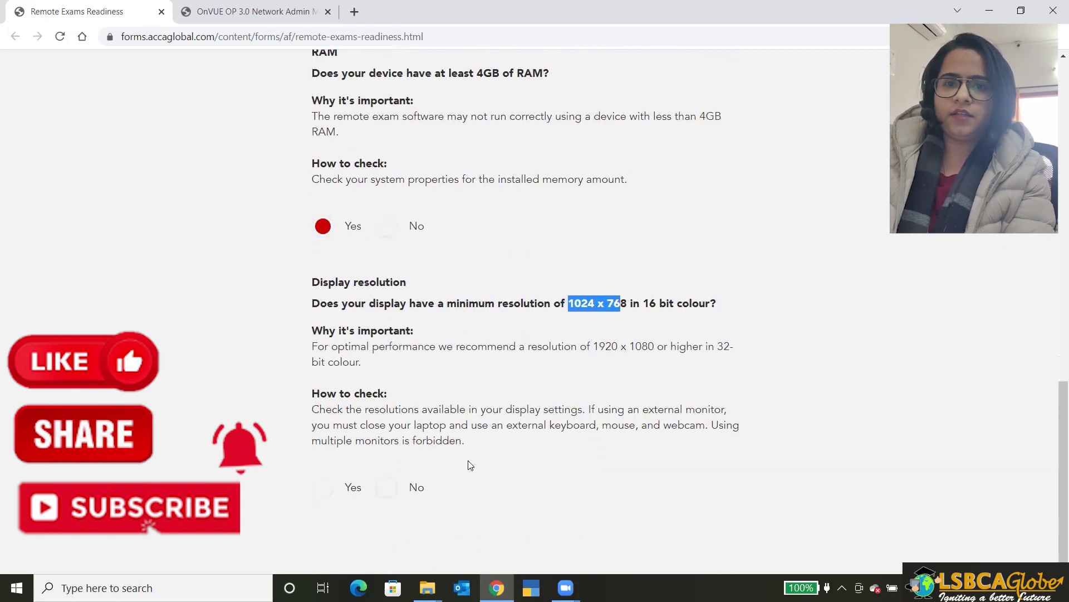
- Answer Yes to the display resolution and browser questions
click(327, 493)
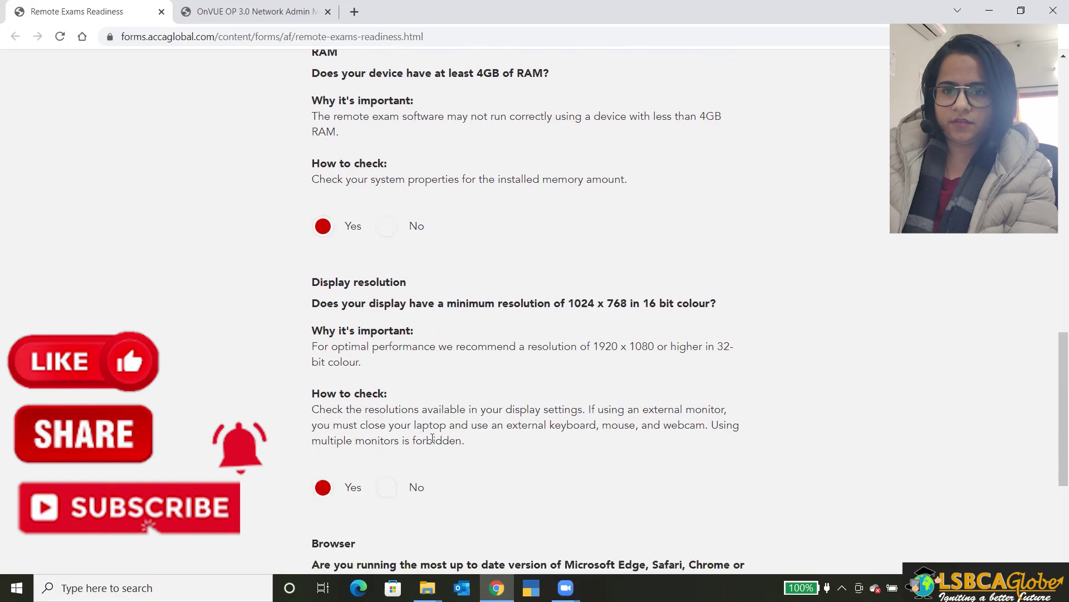
scroll(595, 466, down, 4)
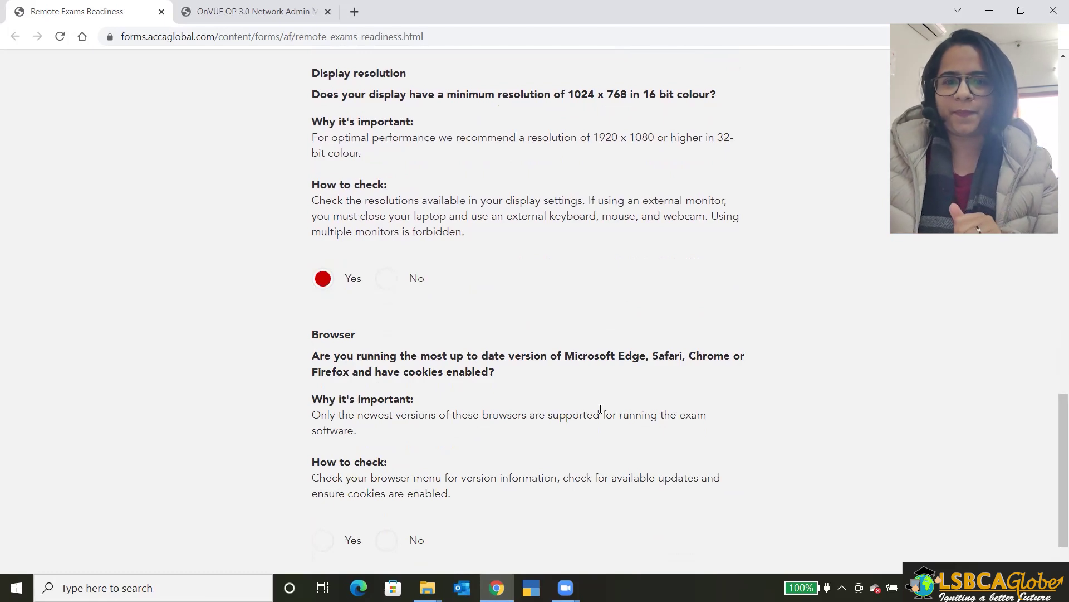
scroll(539, 482, down, 1)
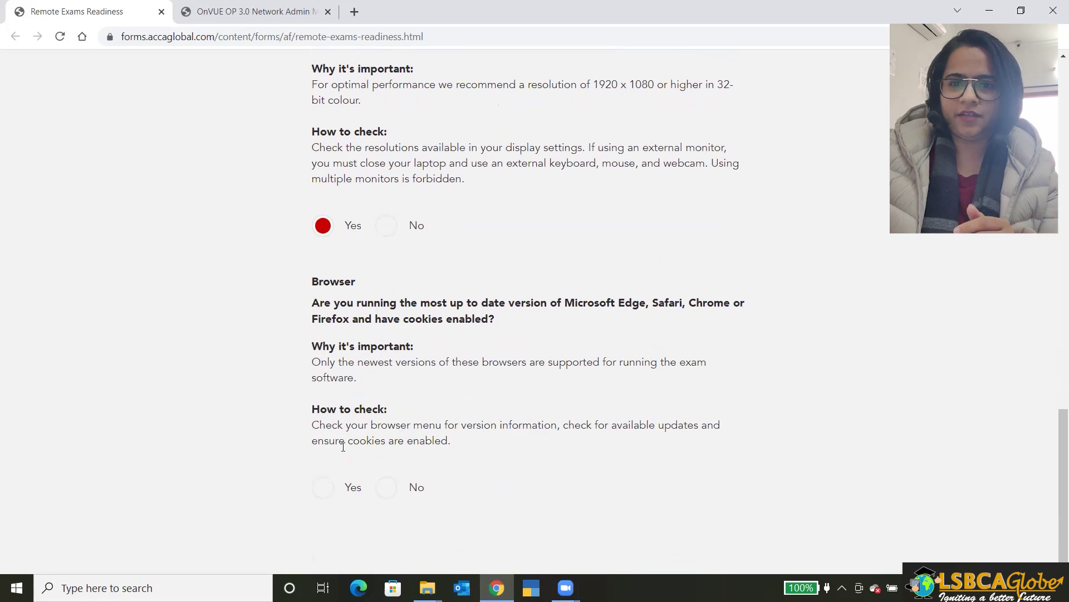
drag(314, 428, 448, 441)
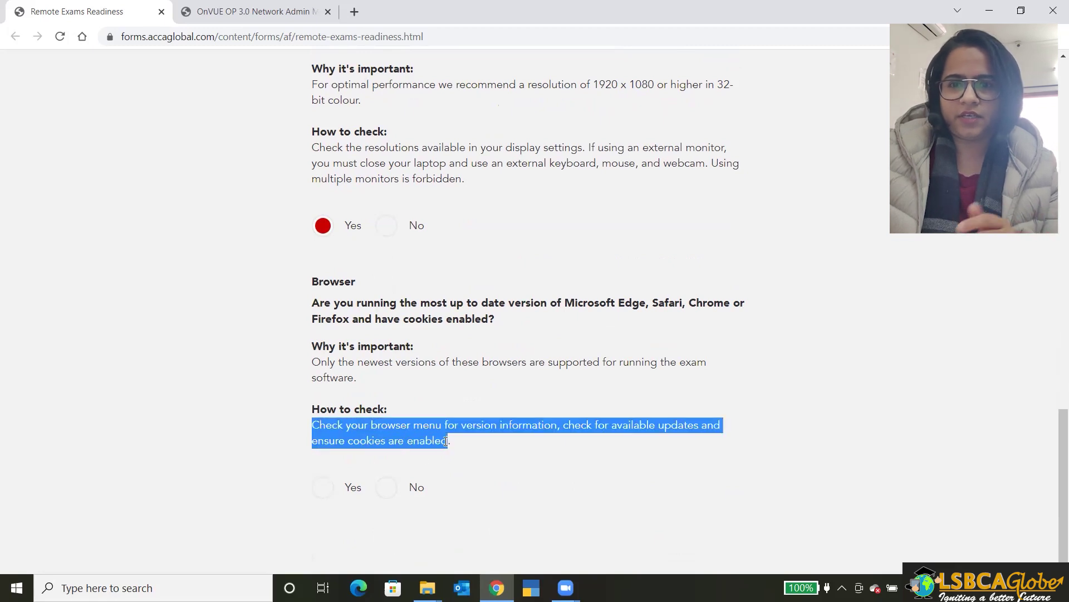
click(323, 494)
scroll(523, 446, down, 4)
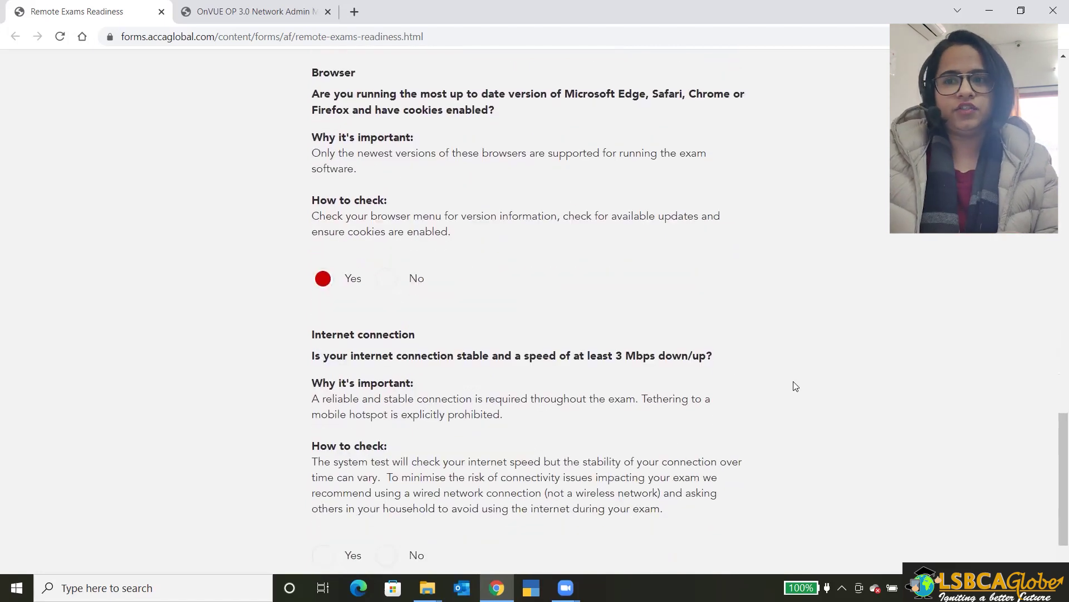
- Review the 3 Mbps and no-hotspot rules, then answer Yes to the internet connection question
double_click(618, 356)
drag(637, 357, 652, 357)
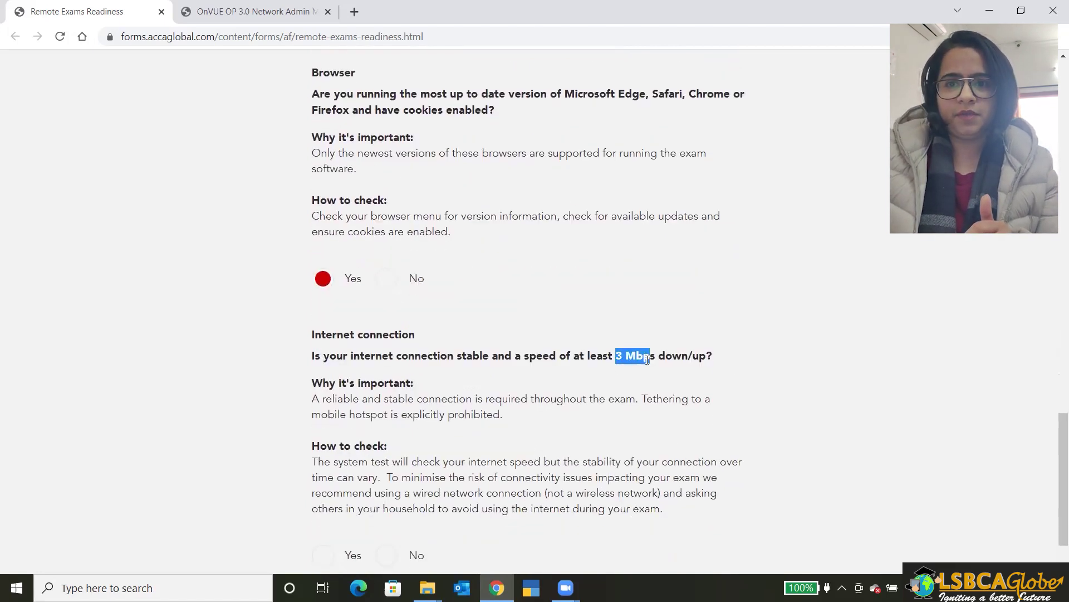
click(616, 414)
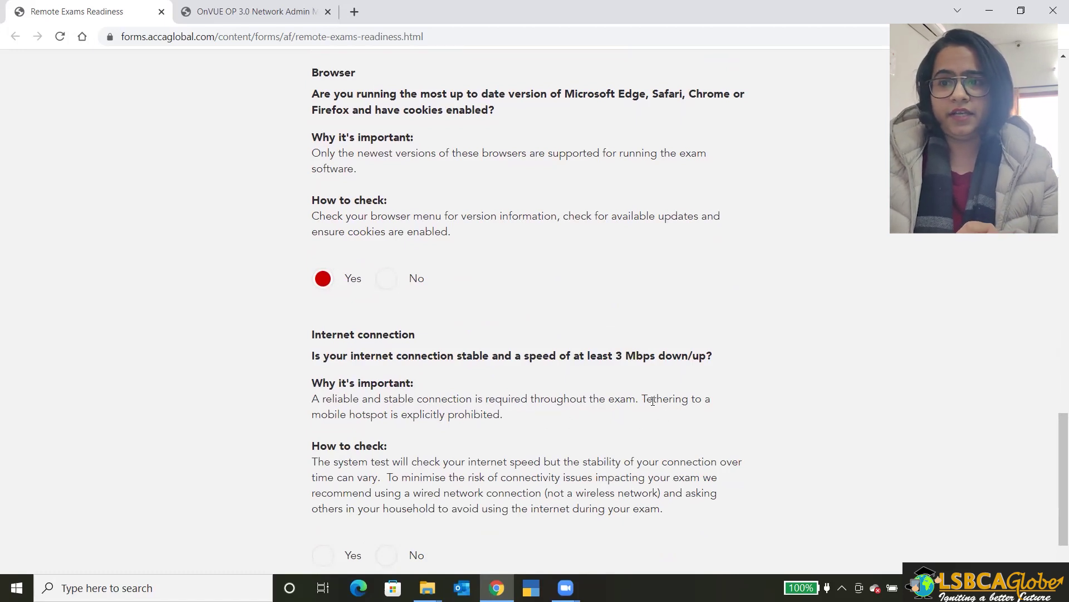
drag(653, 402, 709, 415)
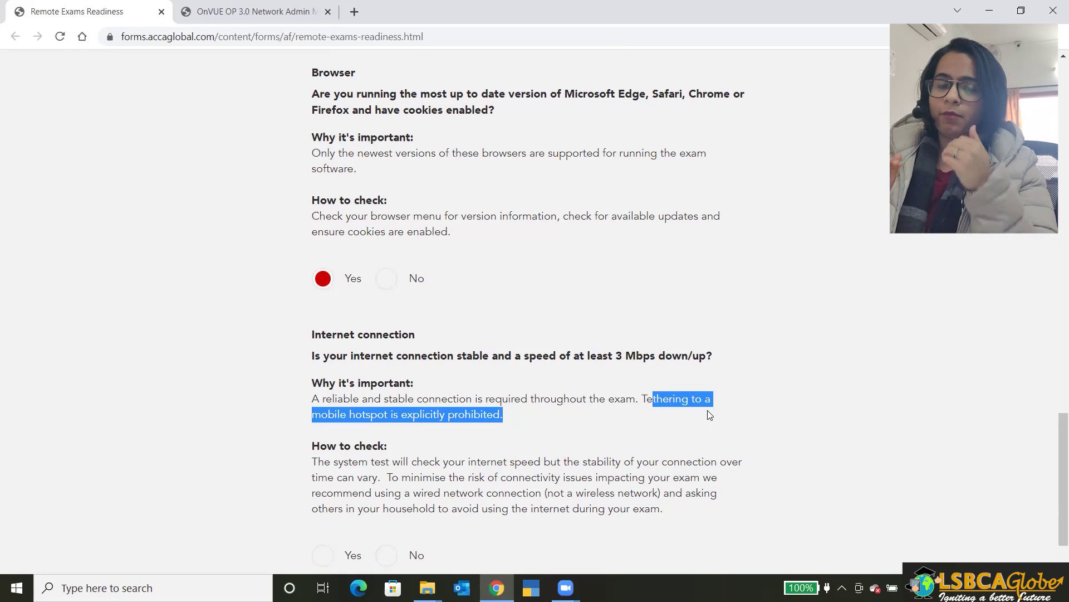
scroll(709, 415, down, 1)
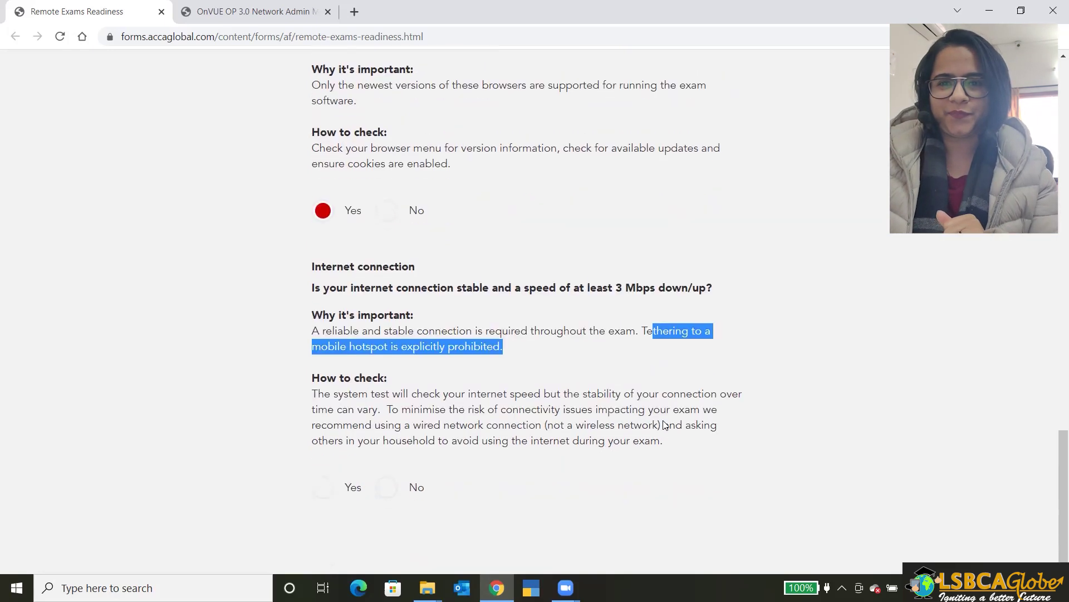
click(324, 488)
scroll(563, 440, down, 2)
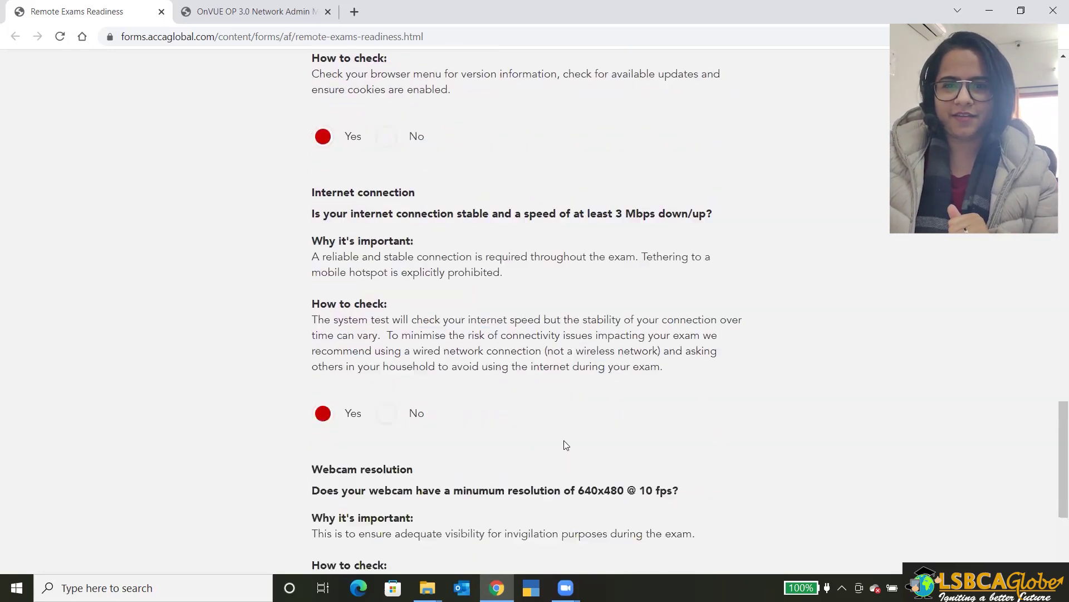
- Answer Yes to the webcam resolution and integrated microphone questions
scroll(569, 442, down, 2)
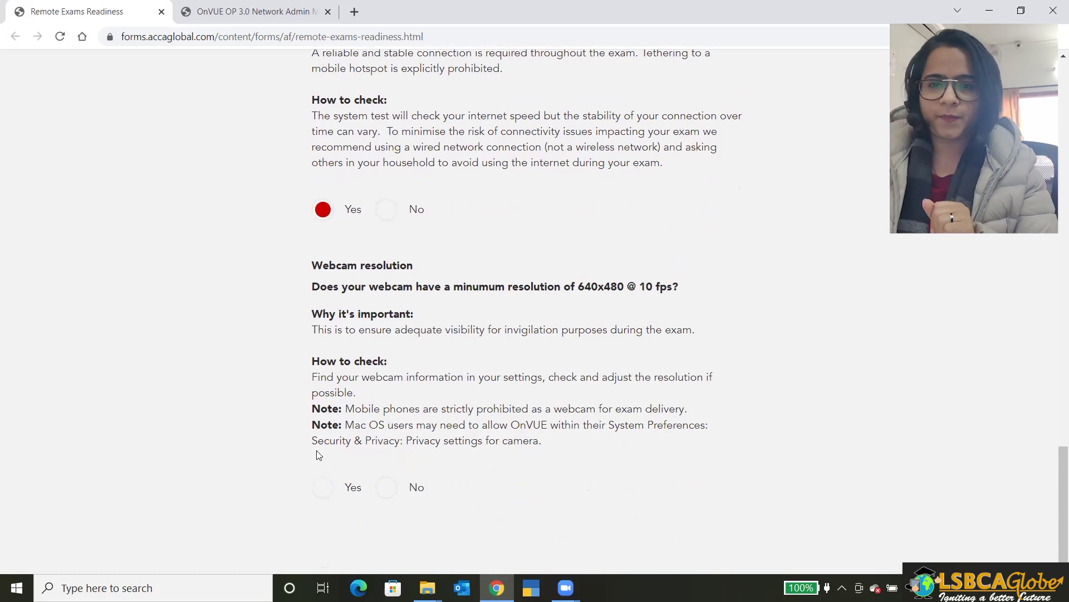
click(330, 490)
scroll(446, 423, down, 3)
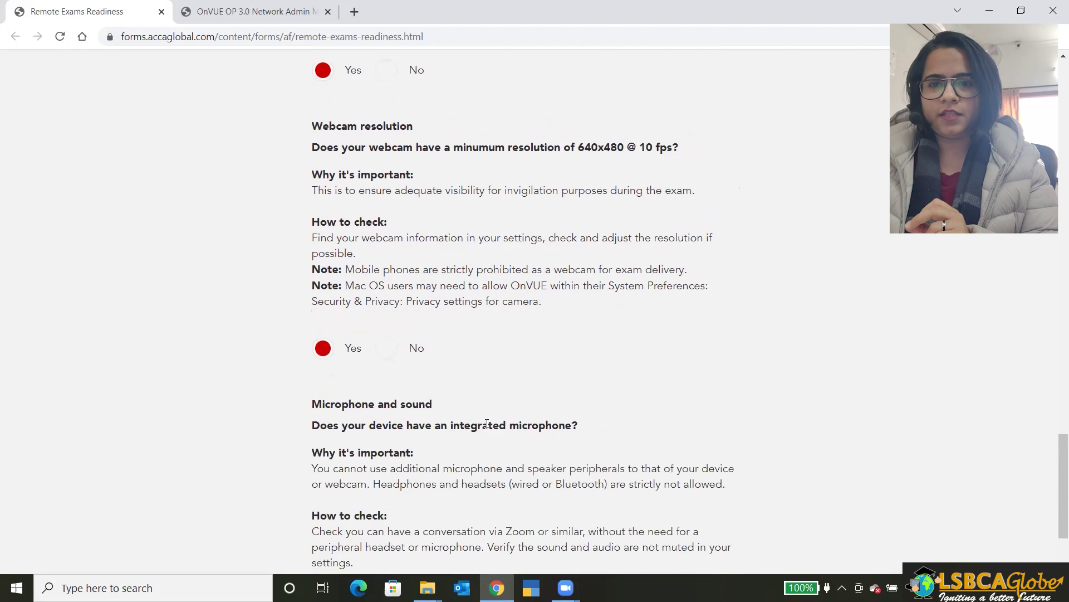
scroll(513, 427, down, 2)
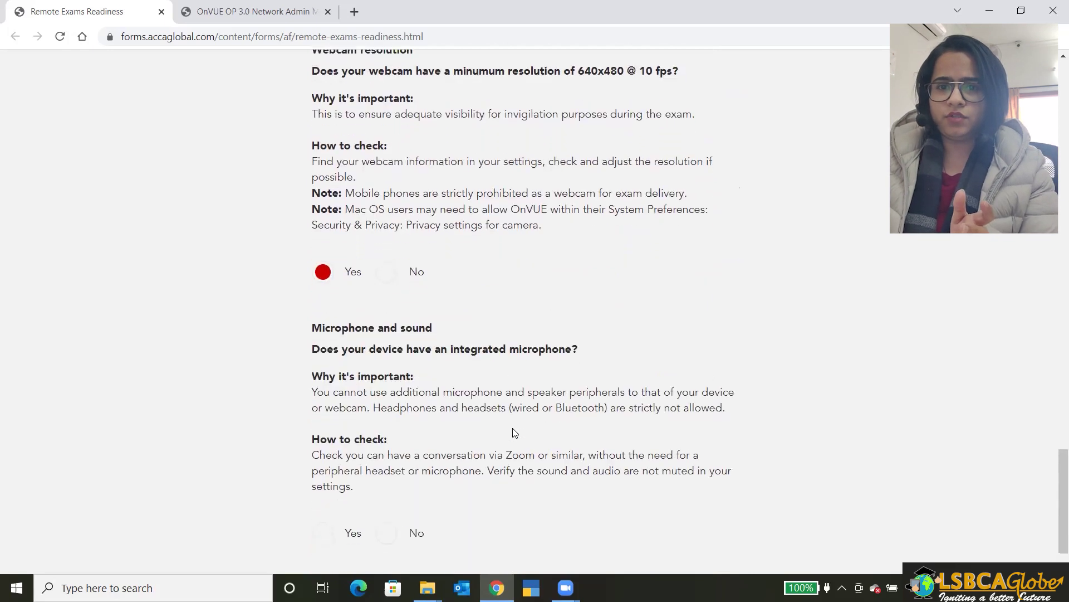
click(325, 486)
scroll(480, 452, down, 1)
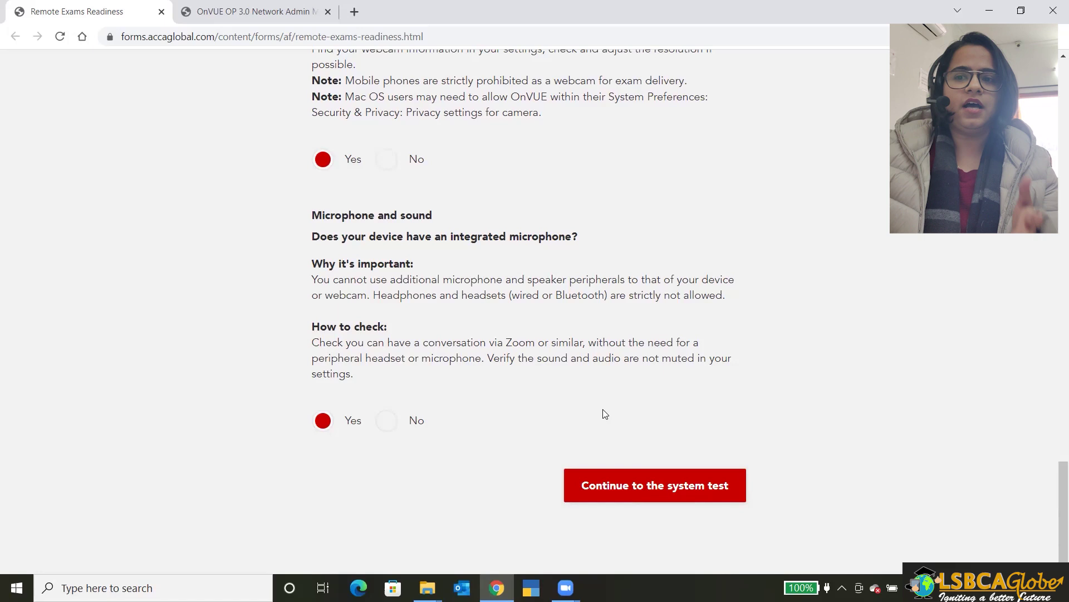
- Submit the checklist, see the requirements-met confirmation, and follow 'Complete the system test'
click(624, 485)
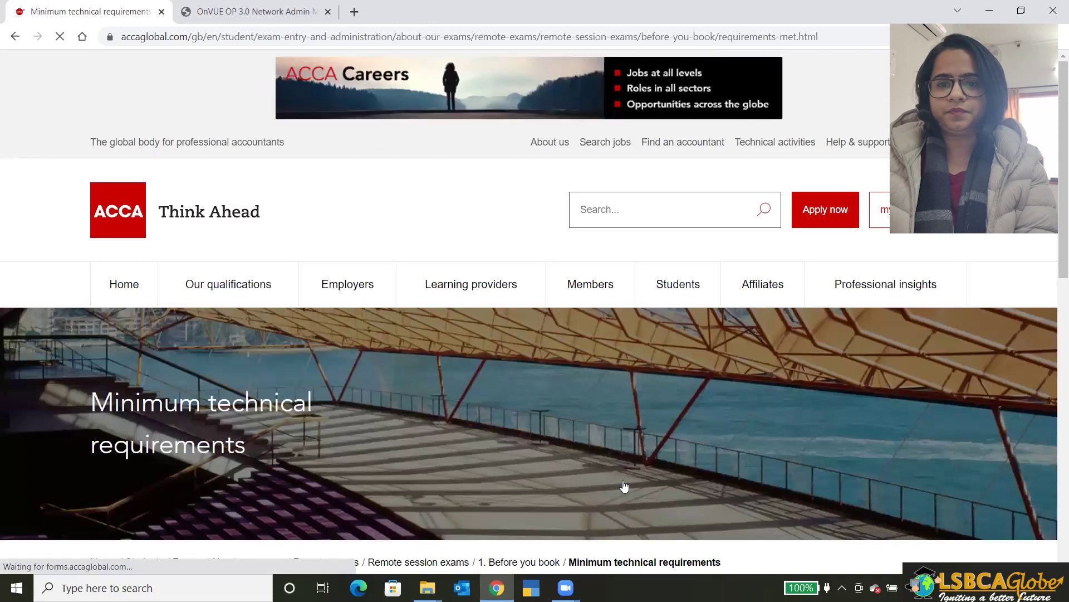
scroll(626, 483, down, 1)
scroll(638, 460, down, 3)
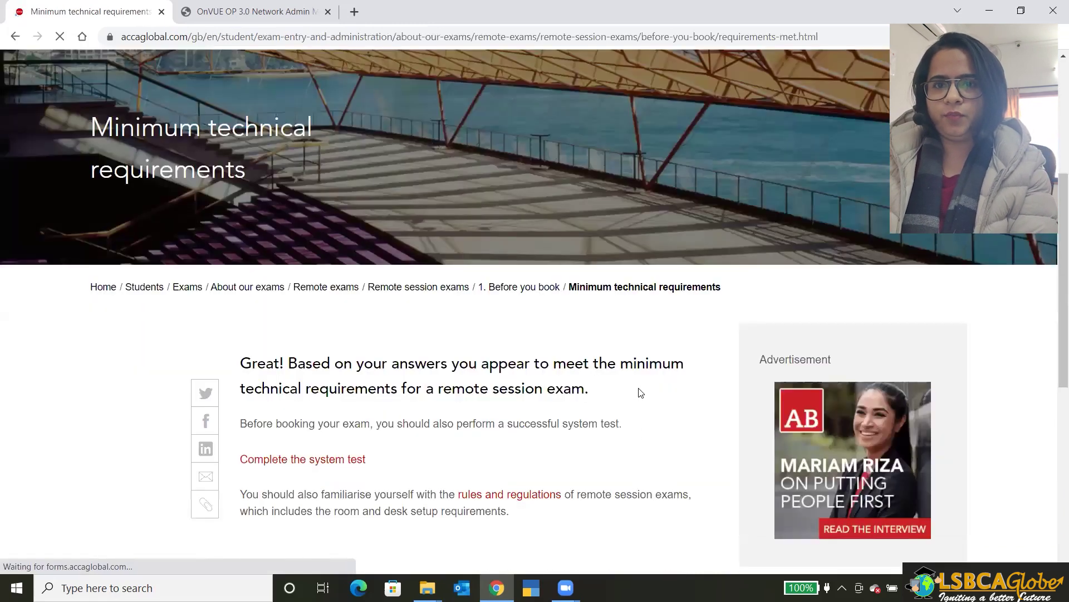
scroll(638, 391, down, 3)
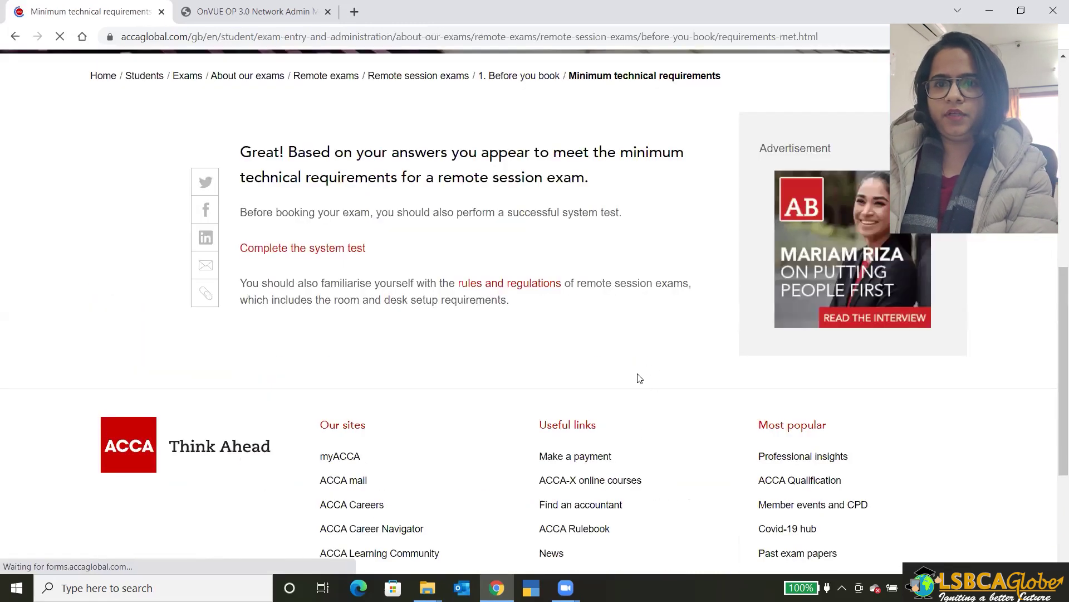
click(346, 254)
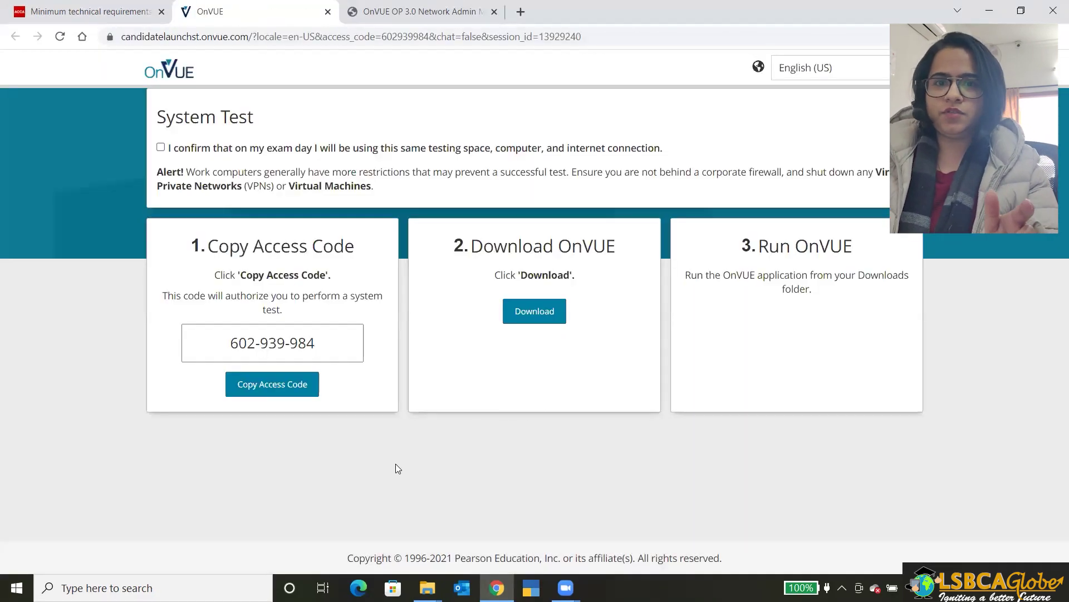
- Copy the system test access code and save the OnVUE-3.78.106.exe installer
click(288, 393)
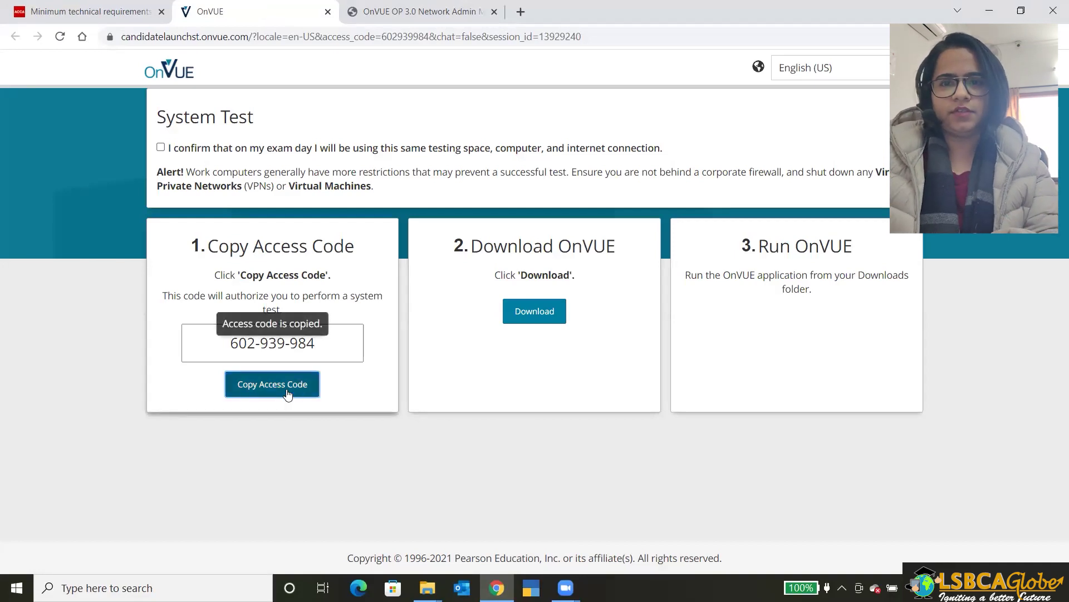
click(527, 322)
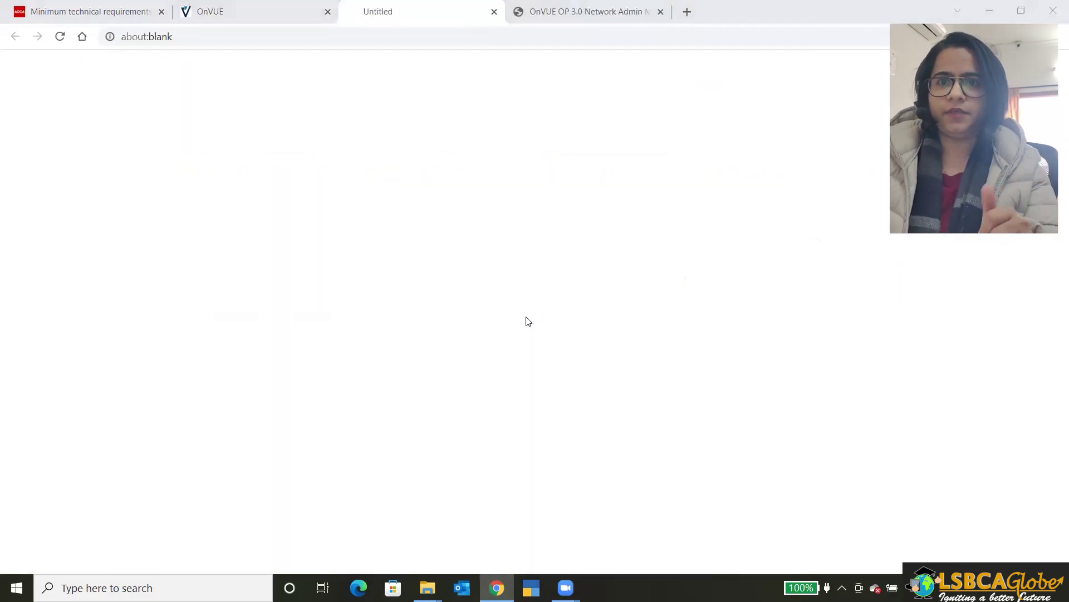
click(503, 346)
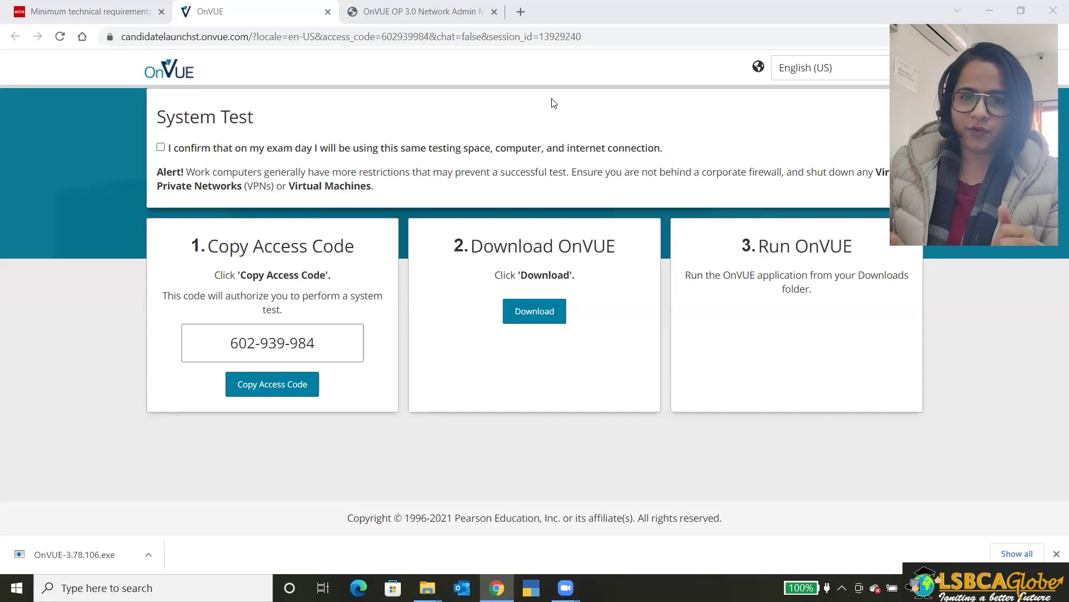
- Confirm the same space, computer and connection for exam day, and run the downloaded installer
click(161, 148)
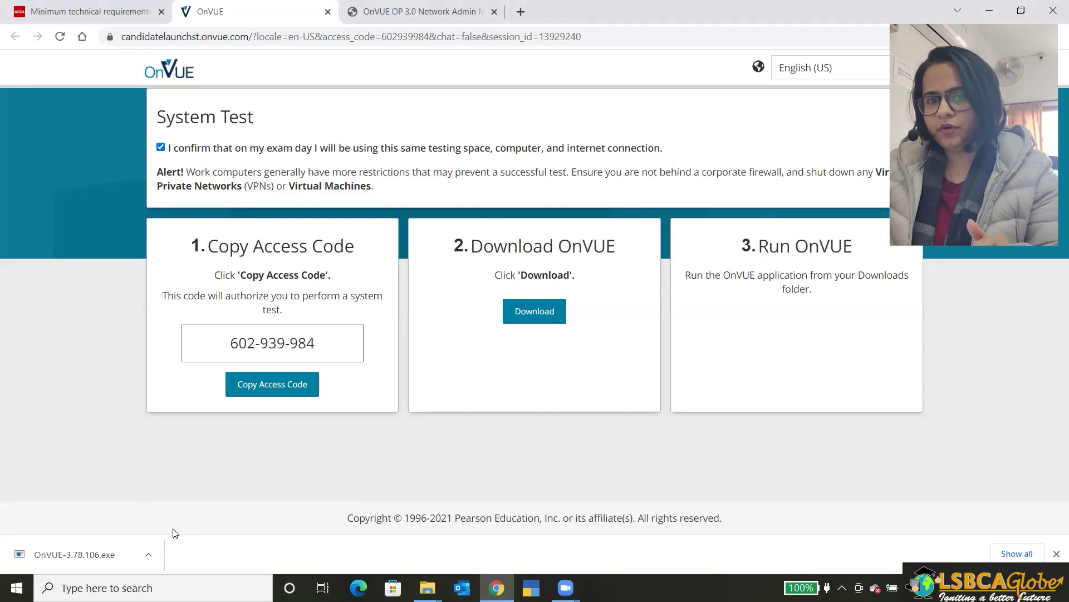
click(145, 554)
click(622, 451)
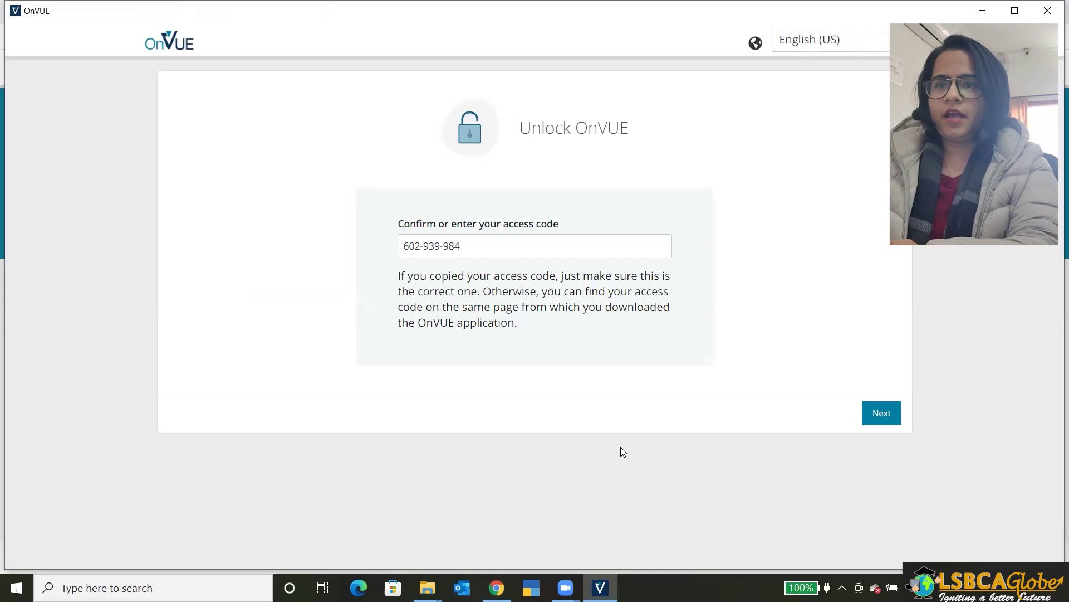
- Unlock OnVUE with the pasted access code and continue past the not-logged-in warning as anonymous
click(883, 415)
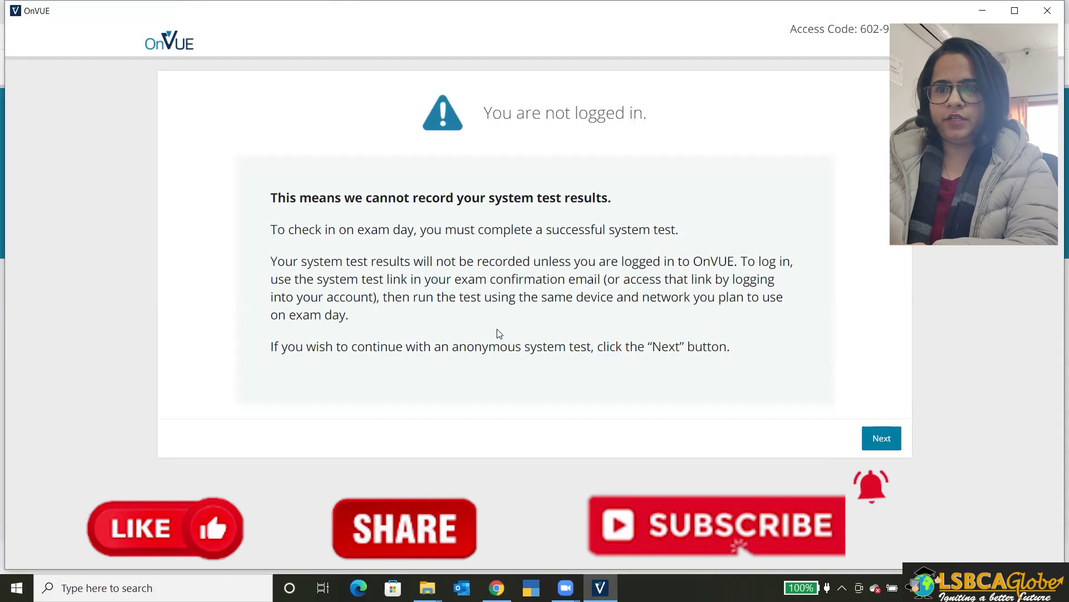
click(876, 444)
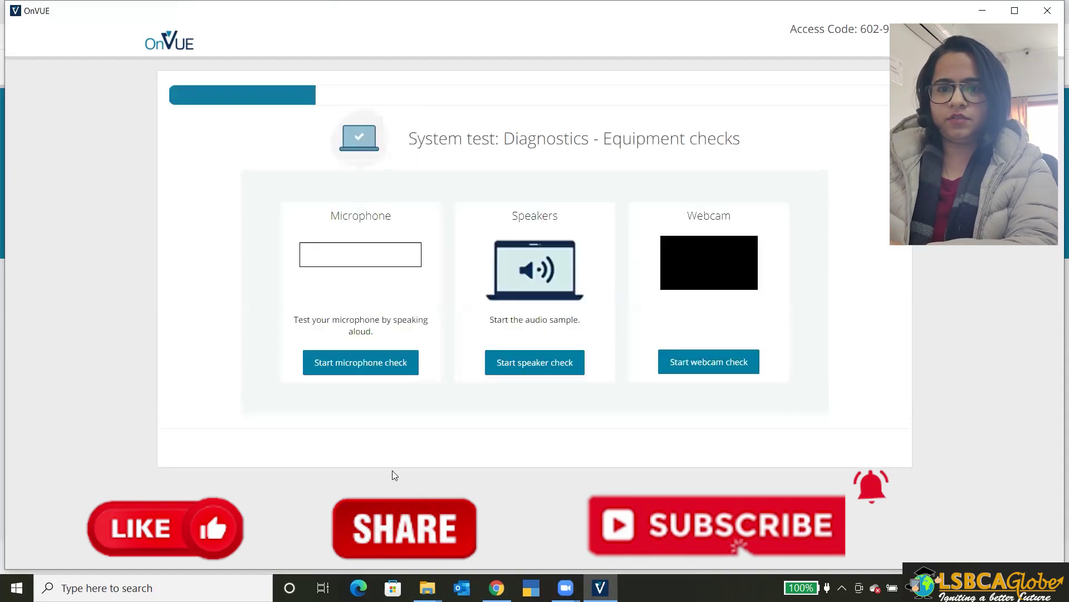
- Run the microphone, speaker and webcam checks, confirming the test music is audible
click(379, 373)
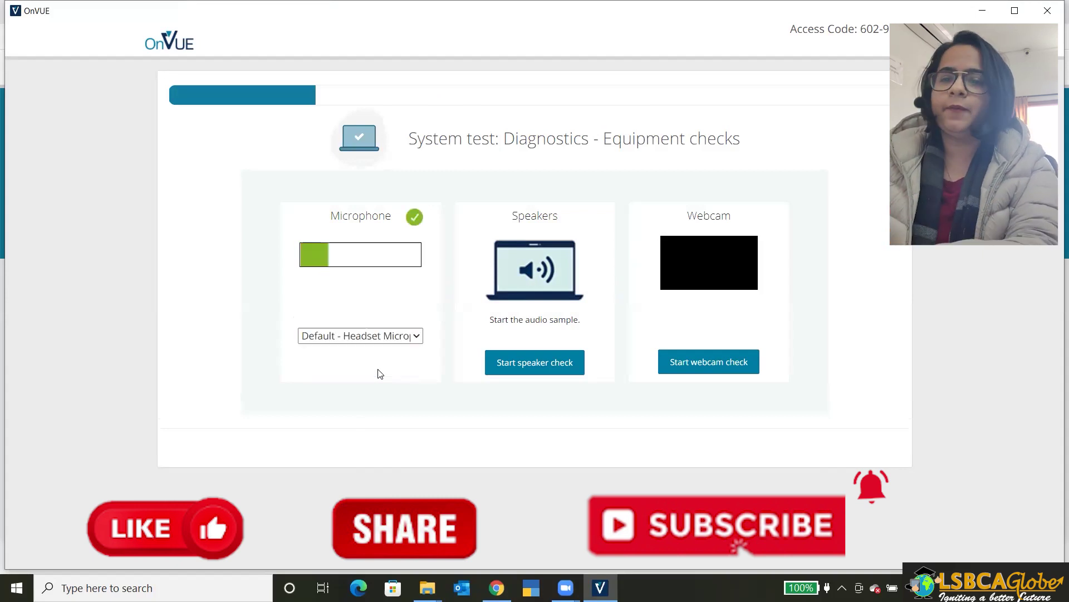
click(538, 369)
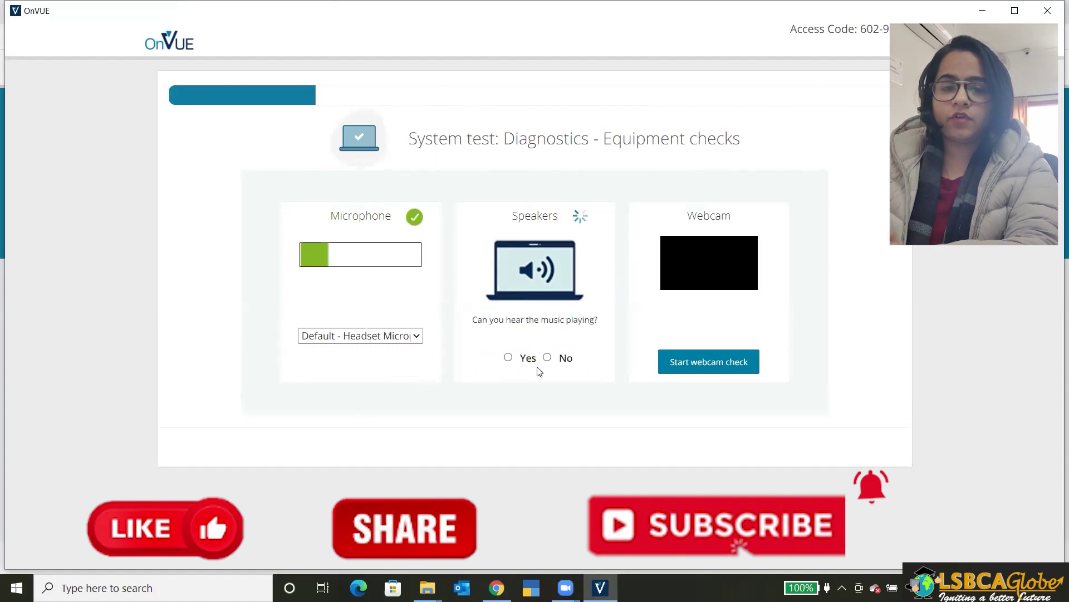
click(509, 358)
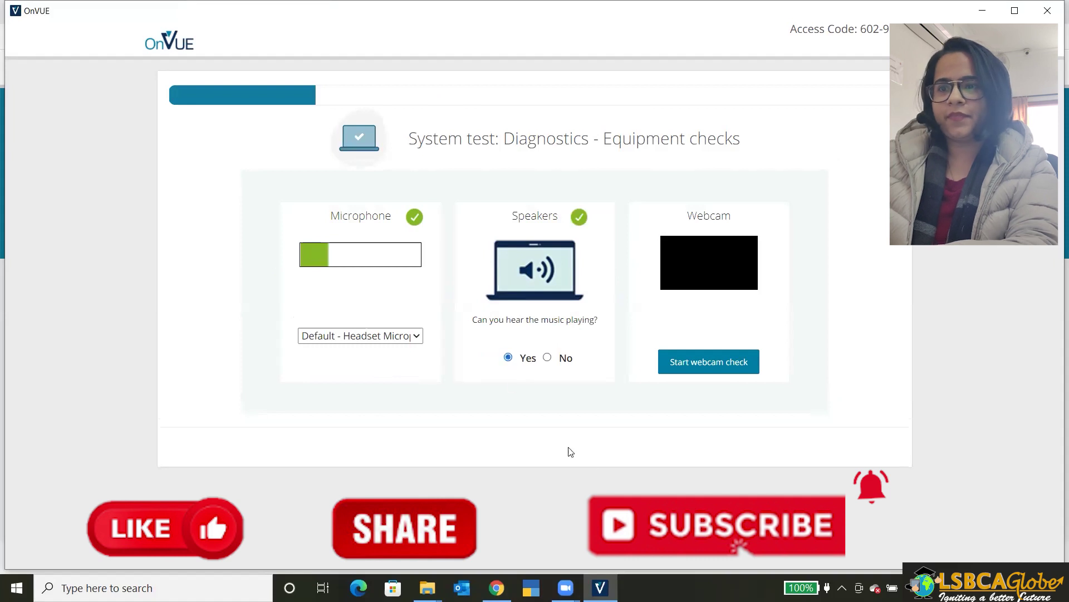
click(713, 369)
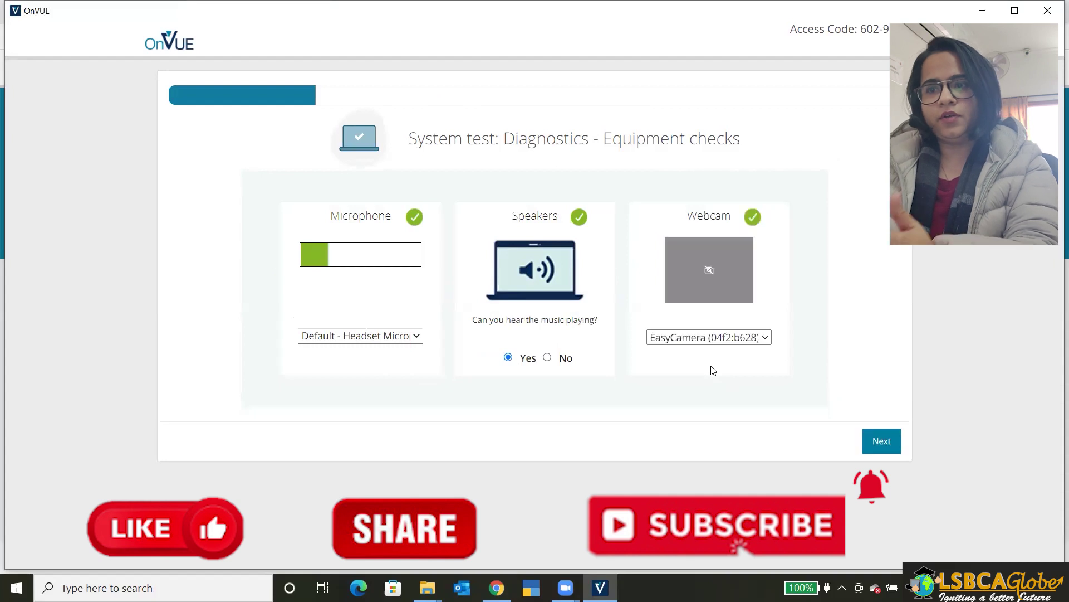
click(891, 444)
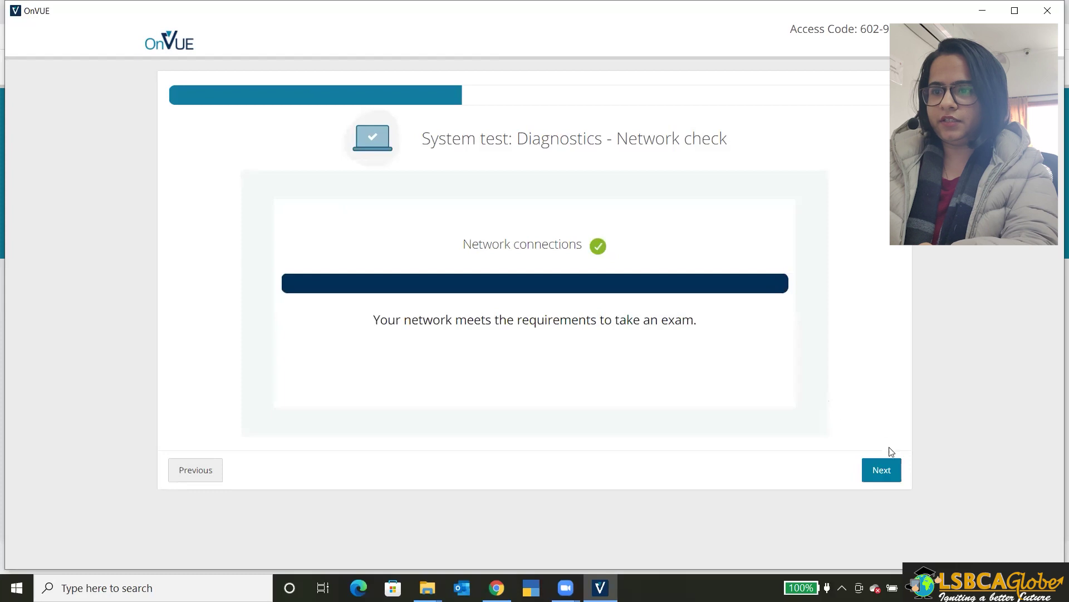
- Continue from the passed network check and proceed once the sample exam reports ready
click(890, 478)
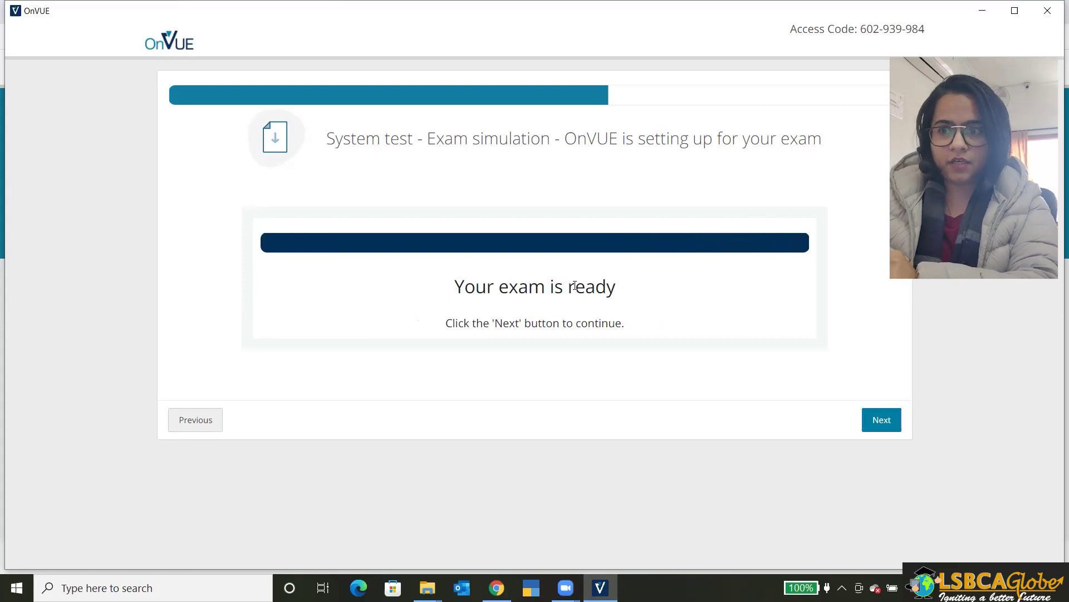
click(879, 422)
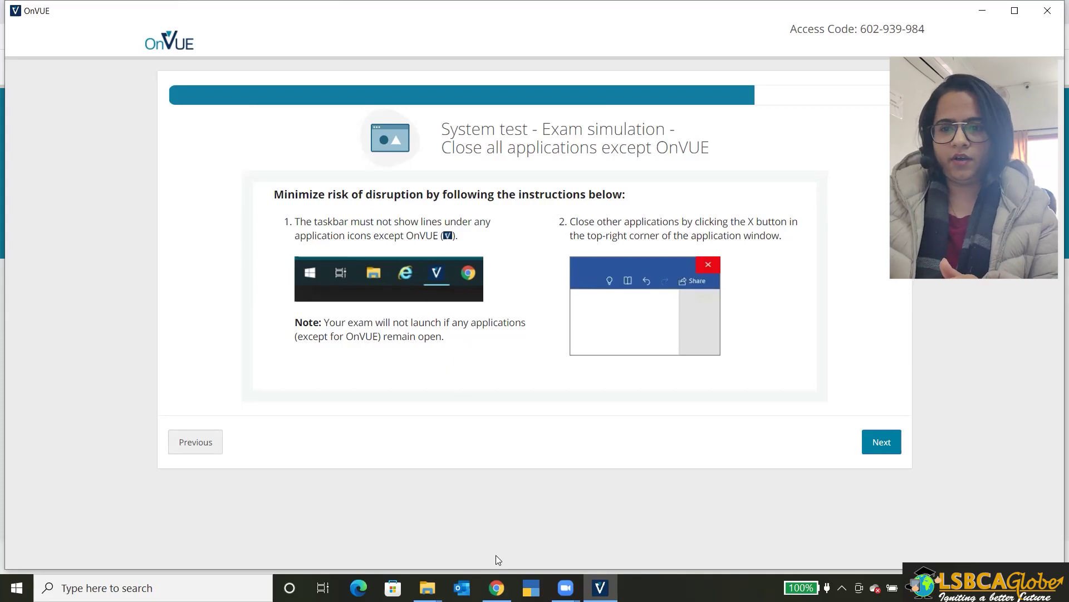
- Close the Chrome window and both File Explorer windows, leaving only OnVUE, then continue
mouse_move(496, 588)
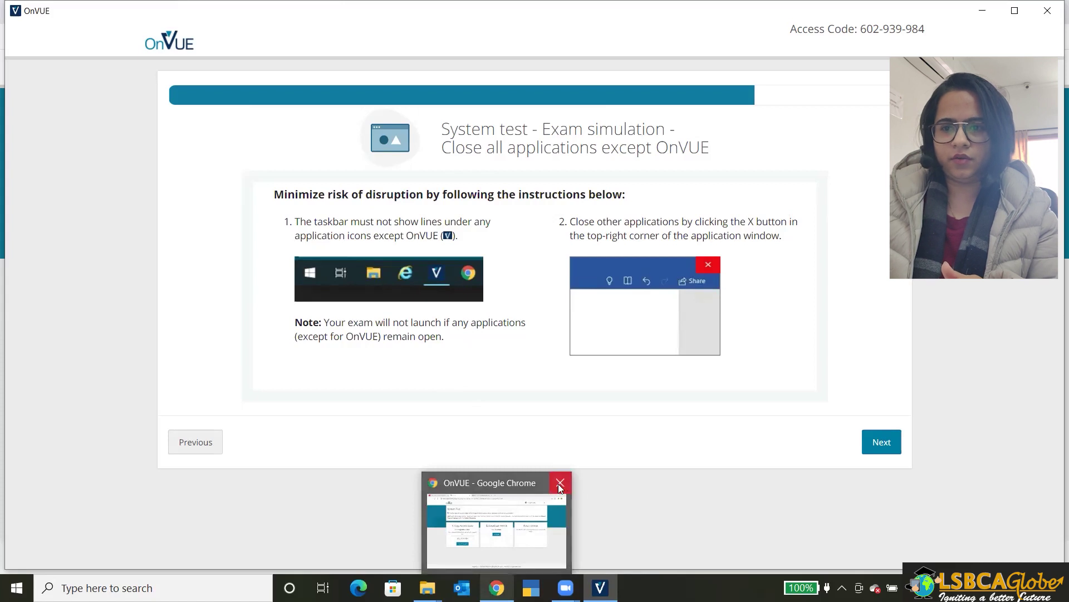
click(567, 482)
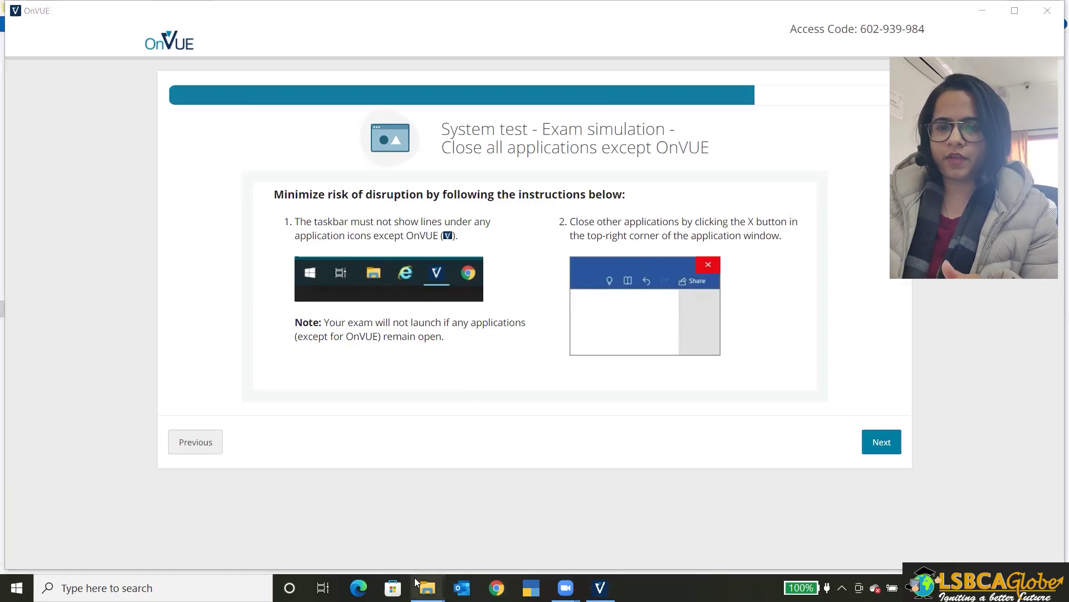
mouse_move(427, 585)
click(567, 483)
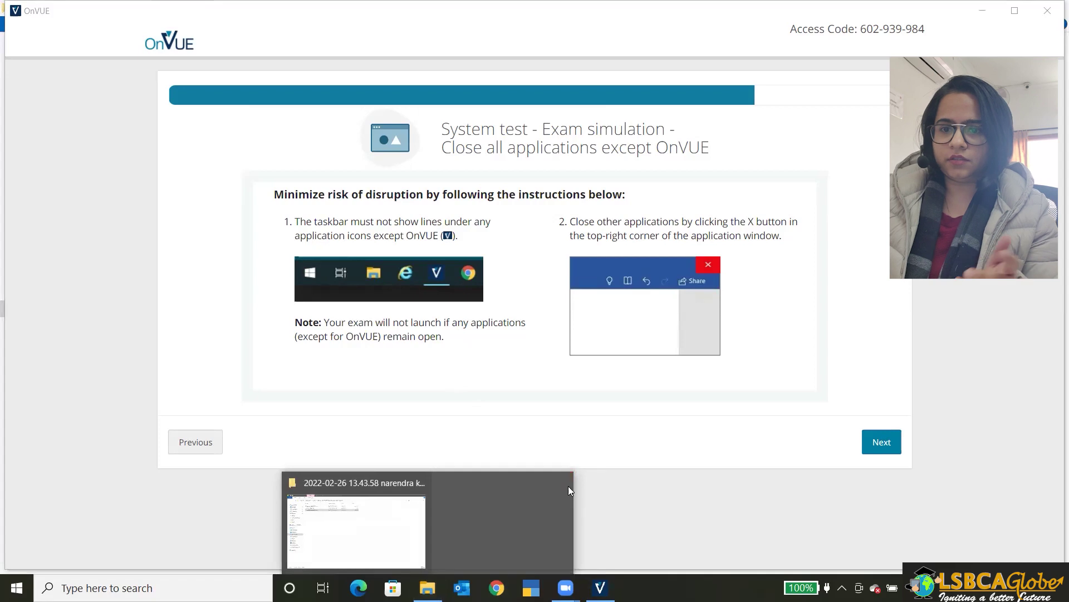
click(490, 481)
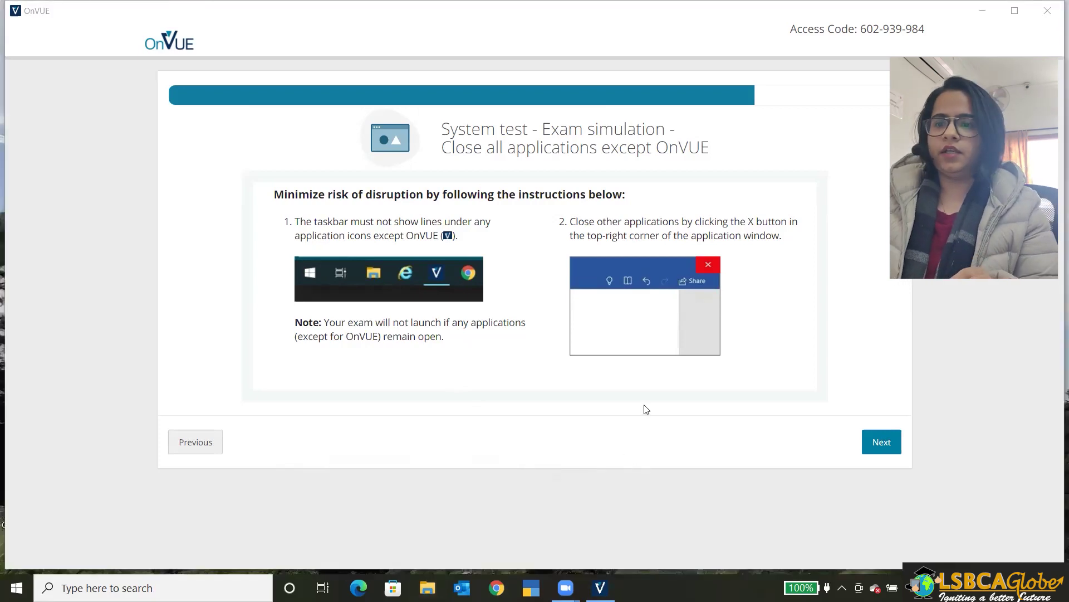
click(897, 447)
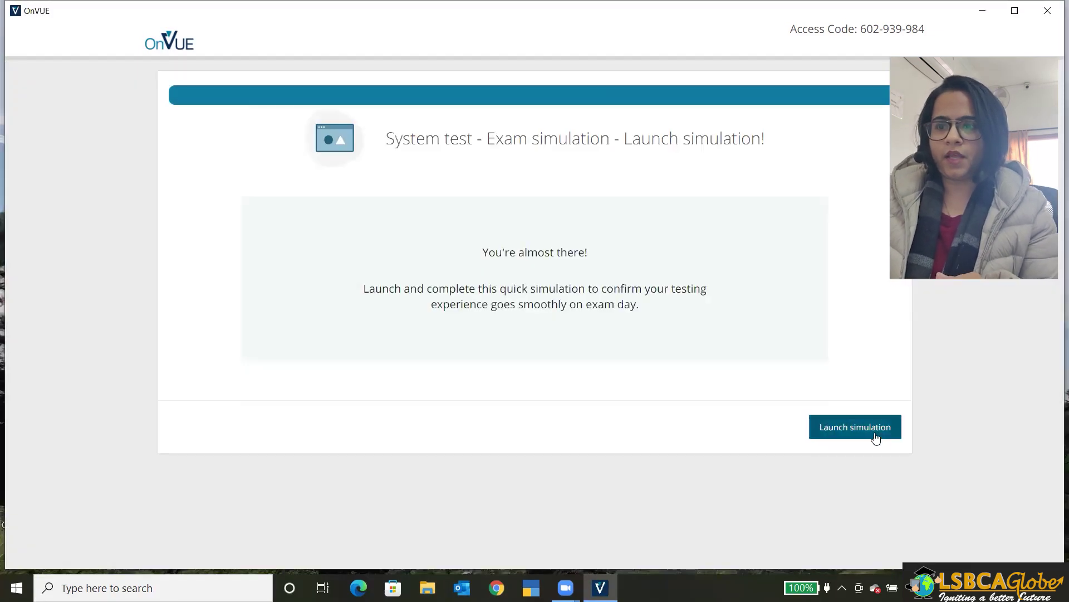
- Launch the exam simulation and wait for the 1-question sample exam's welcome page
click(874, 436)
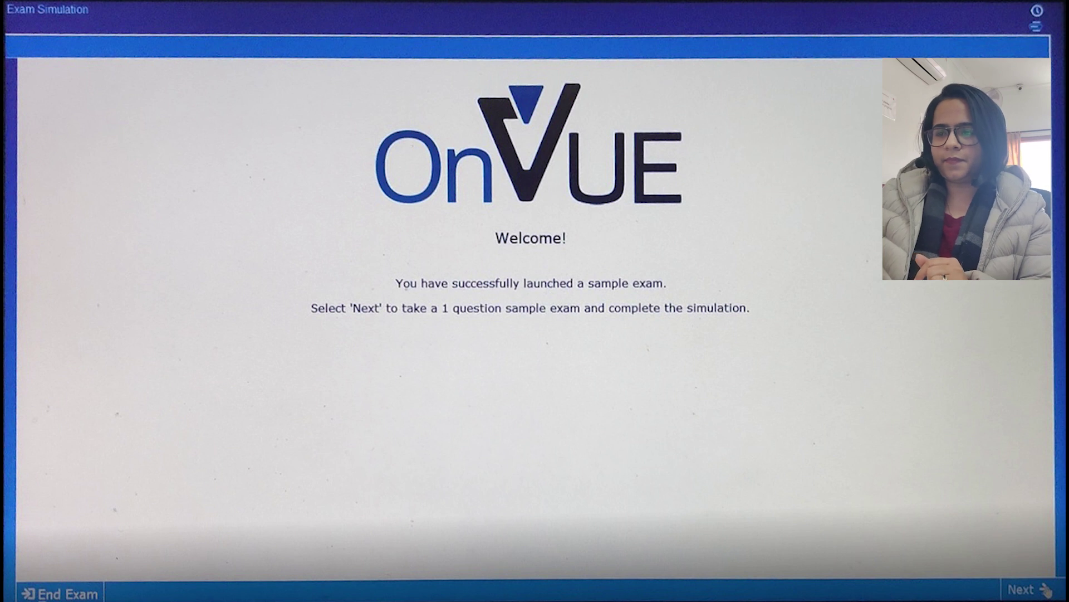
- Start the sample exam, bringing up its True/False question 1 of 1
click(1046, 590)
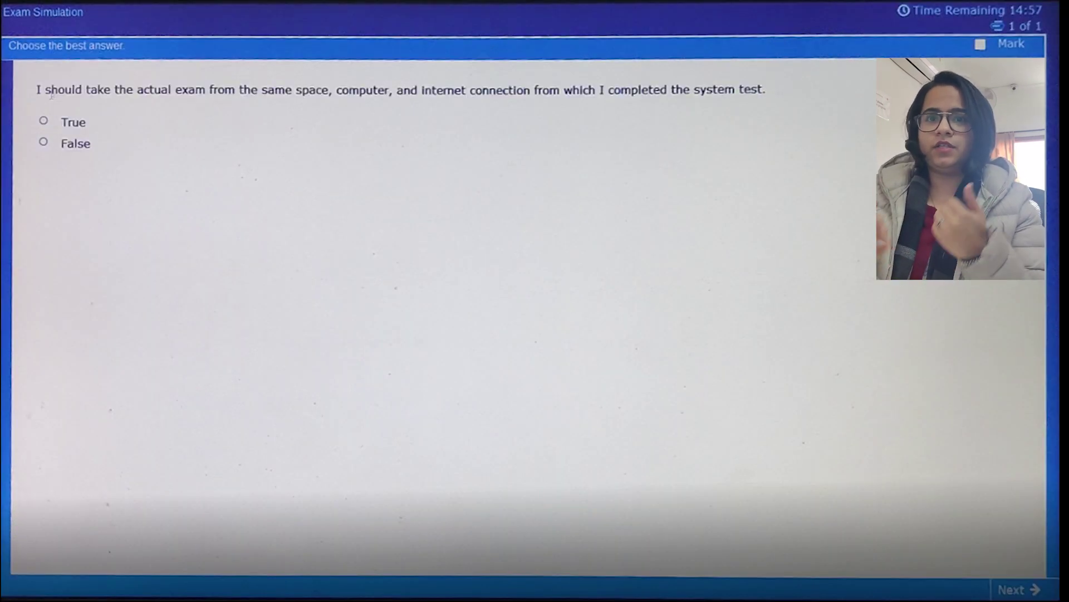